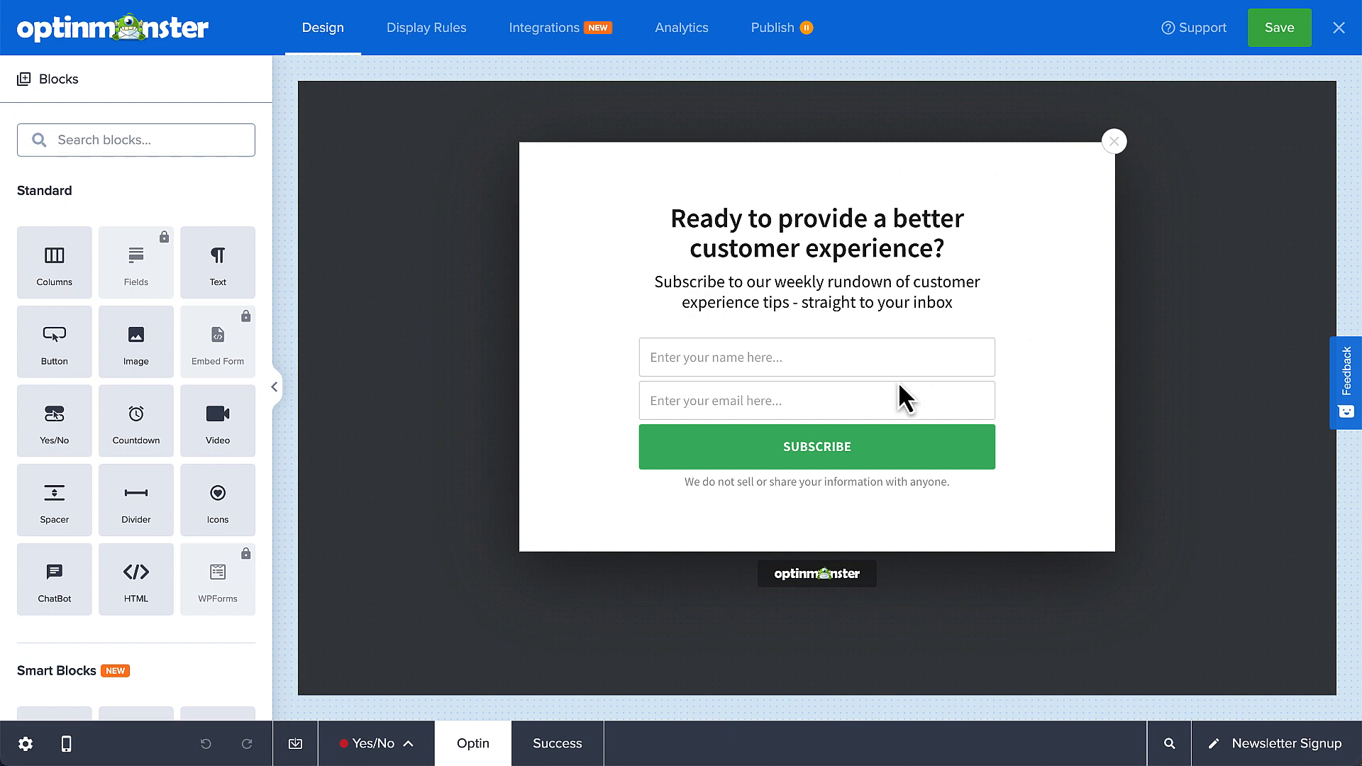
# Step: Enable the new field mapping for the popup's optin fields and add a Phone field to the form
pyautogui.click(854, 402)
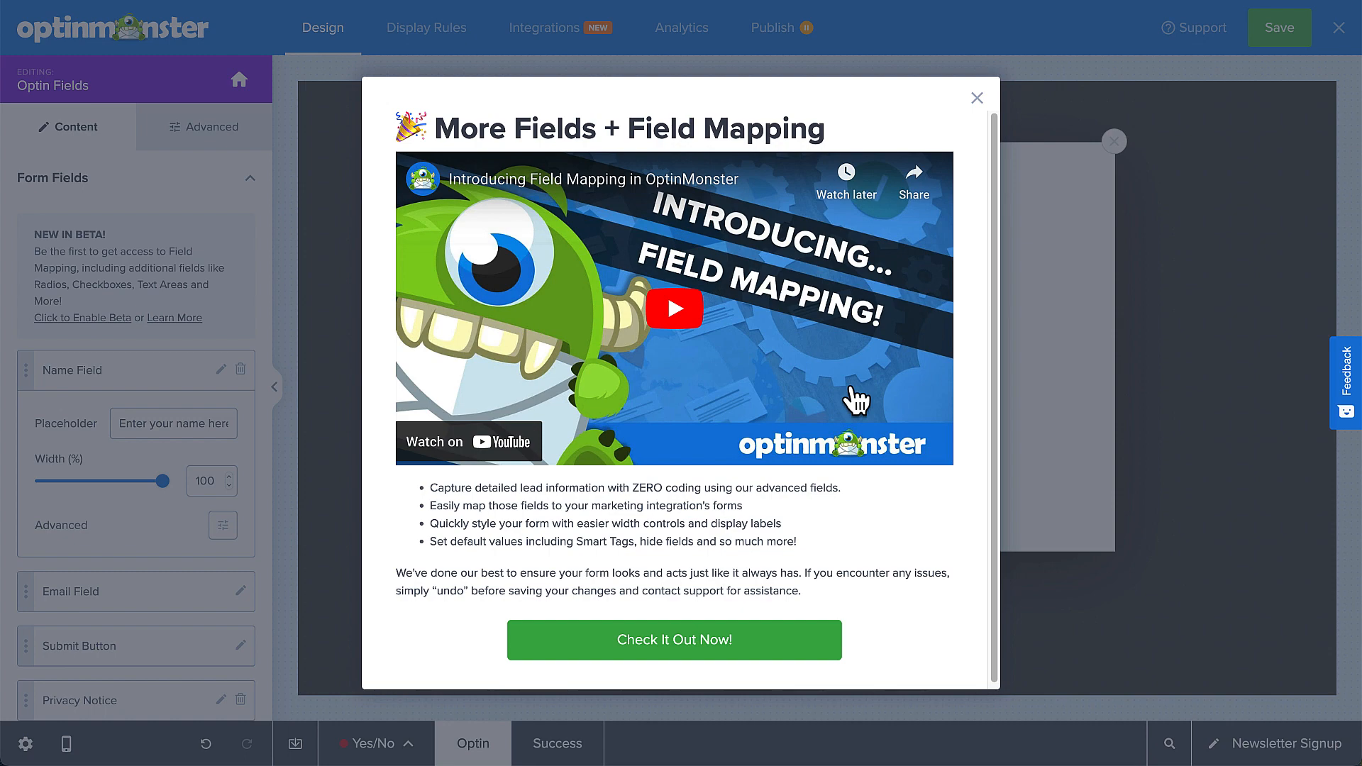
pyautogui.click(713, 638)
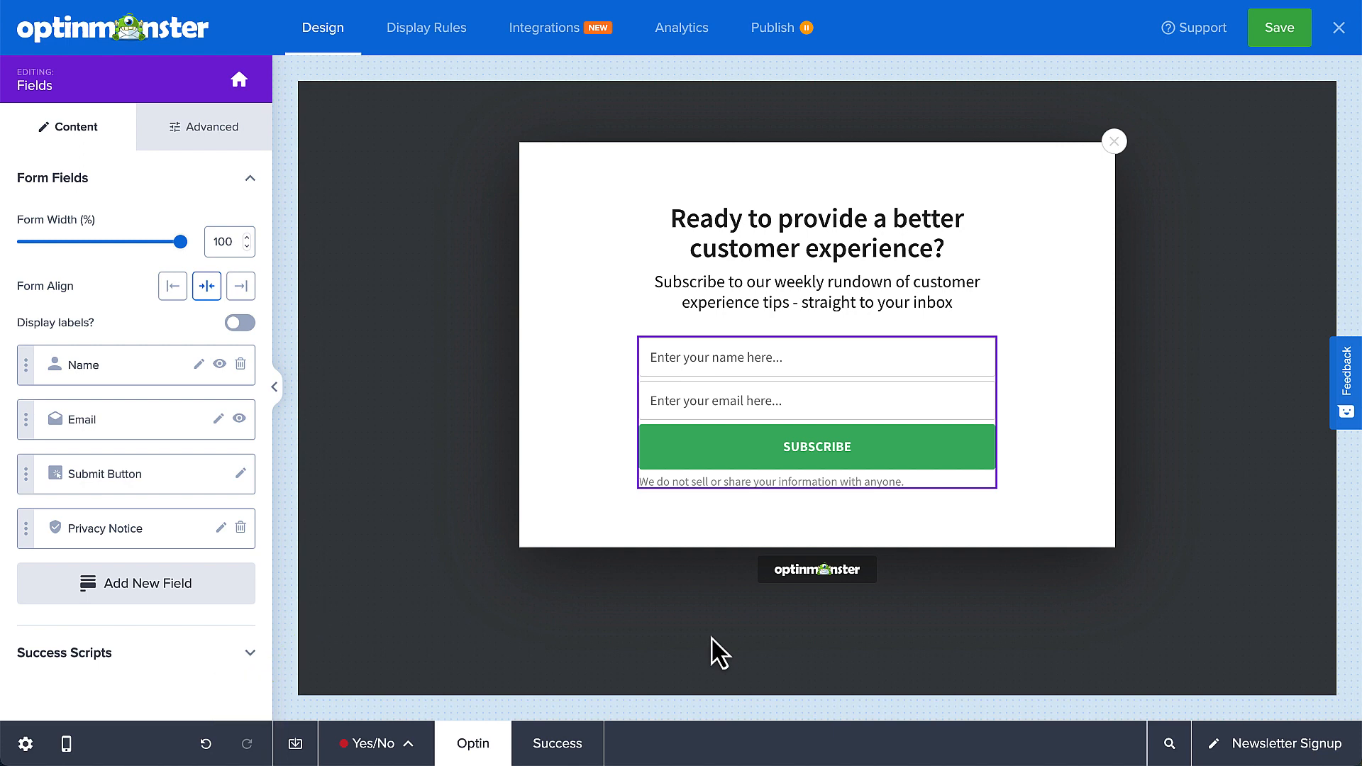
pyautogui.click(156, 593)
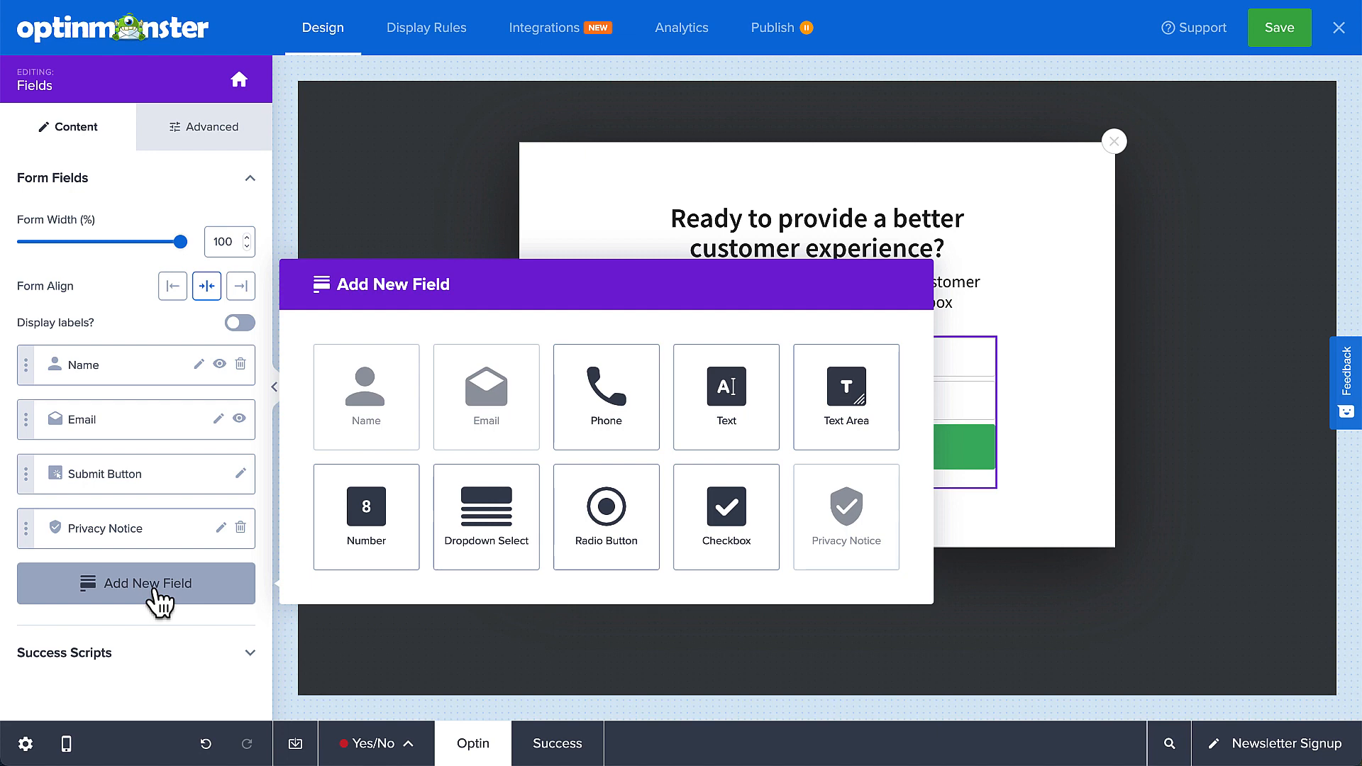
pyautogui.click(563, 436)
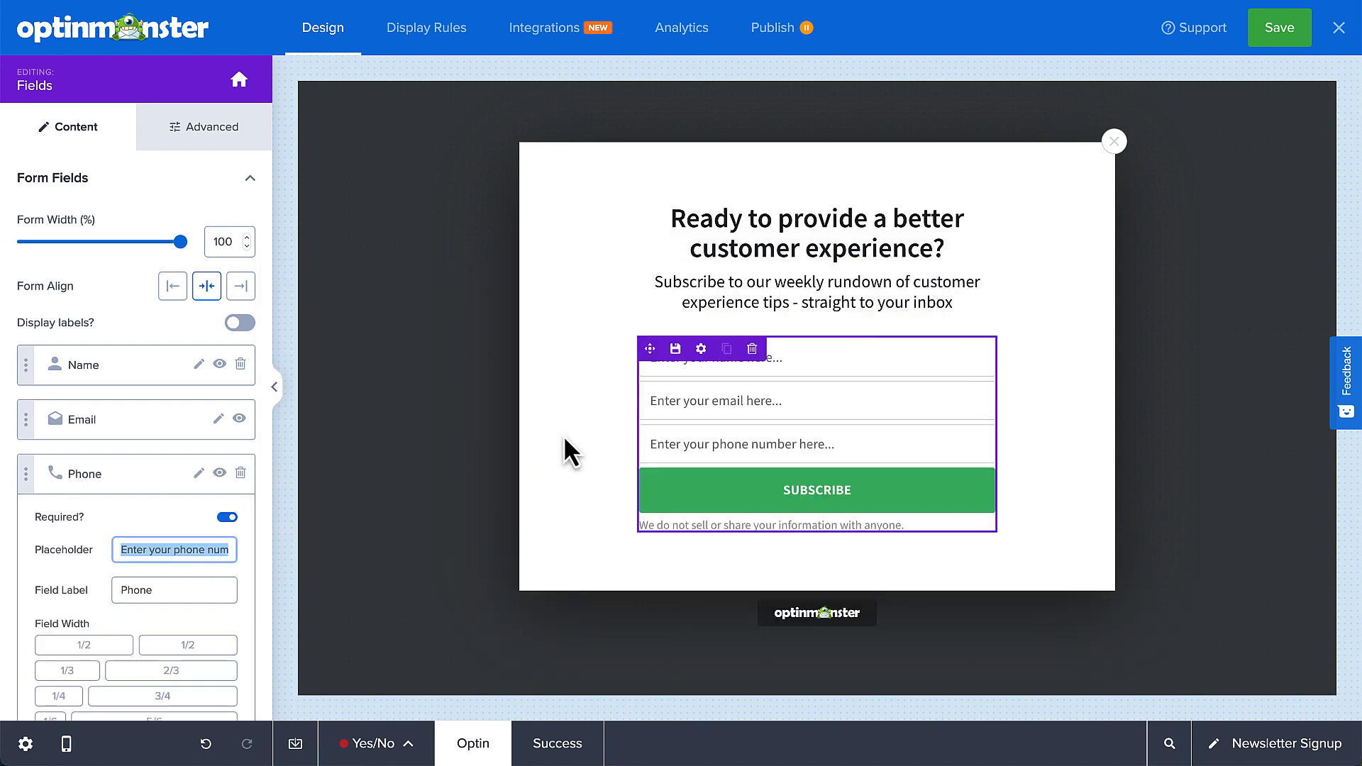
pyautogui.click(178, 479)
# Step: Add a Text field to the form, give it the default value "Weekly Newsletter" and hide it
pyautogui.click(128, 638)
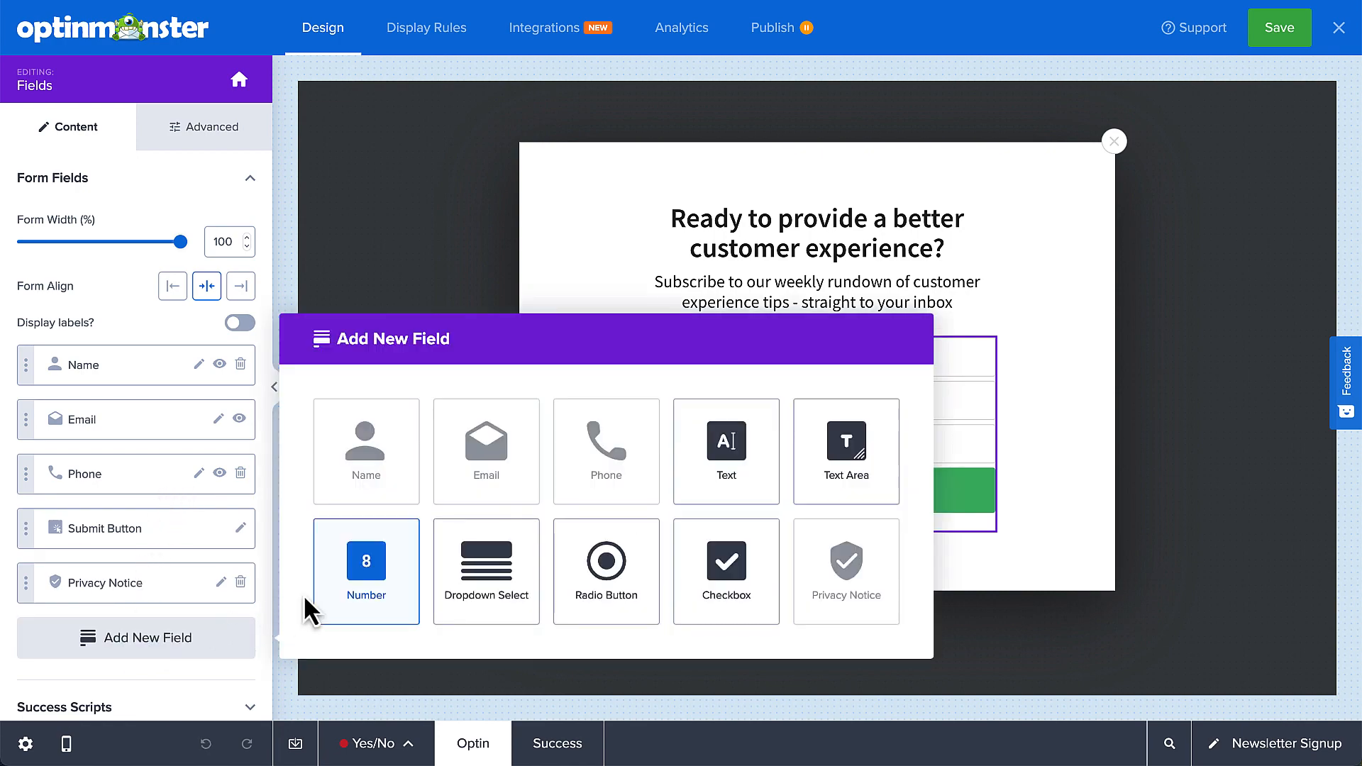
pyautogui.click(738, 457)
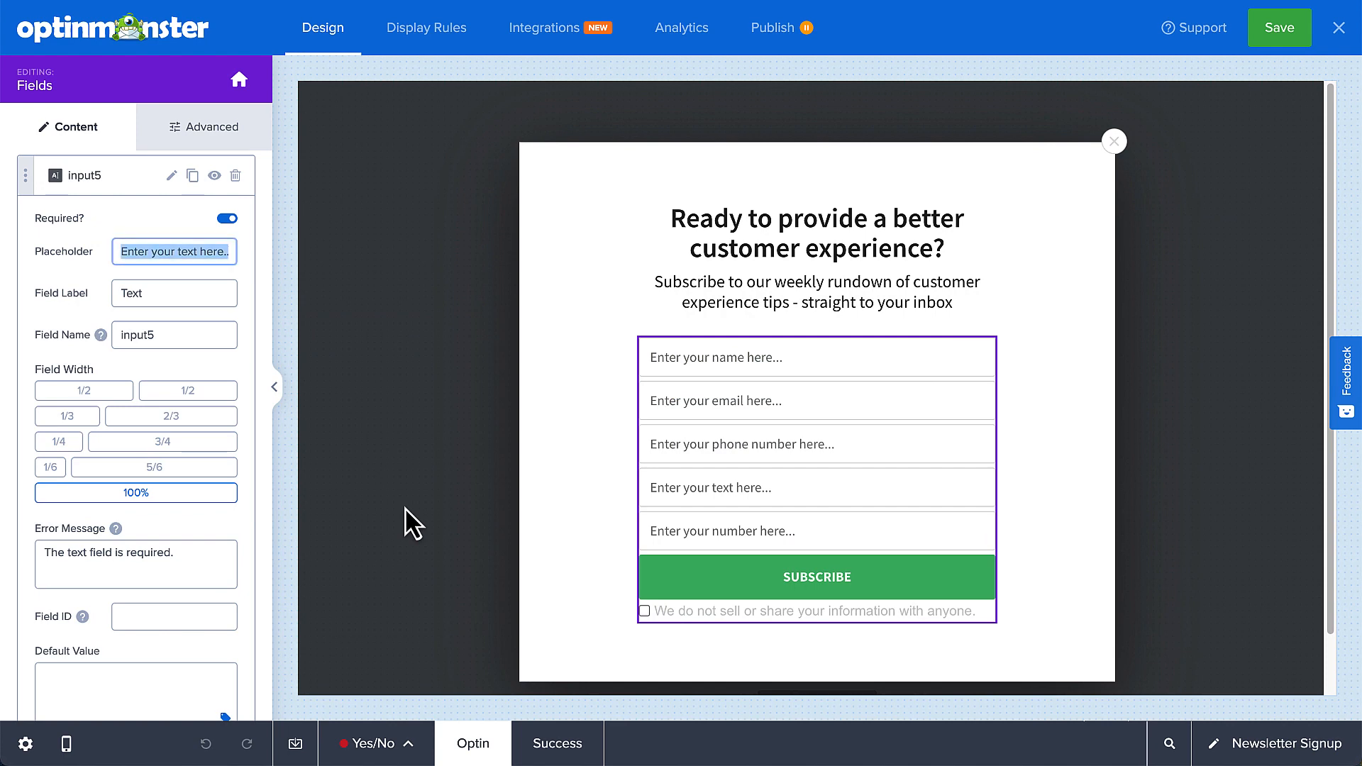
pyautogui.click(179, 661)
pyautogui.write('Weekly ')
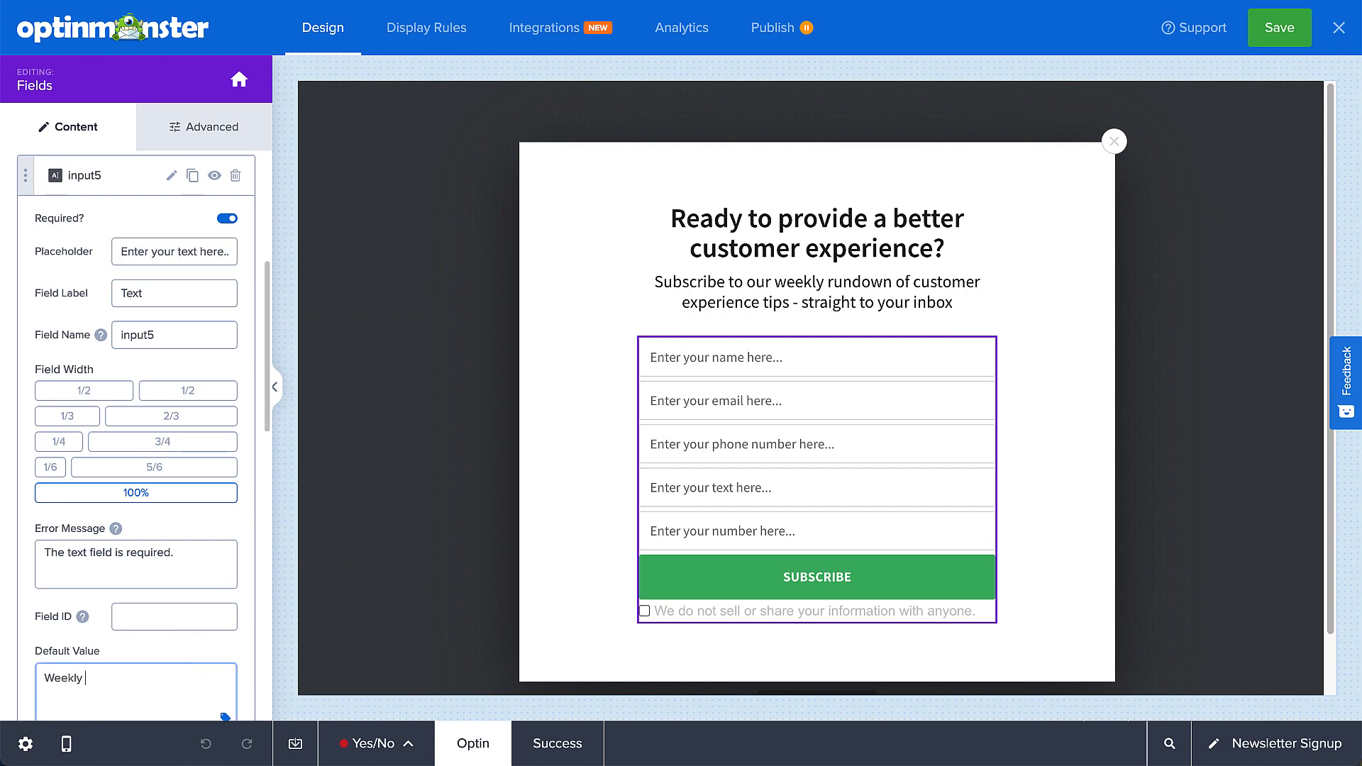
pyautogui.write('Newsletter')
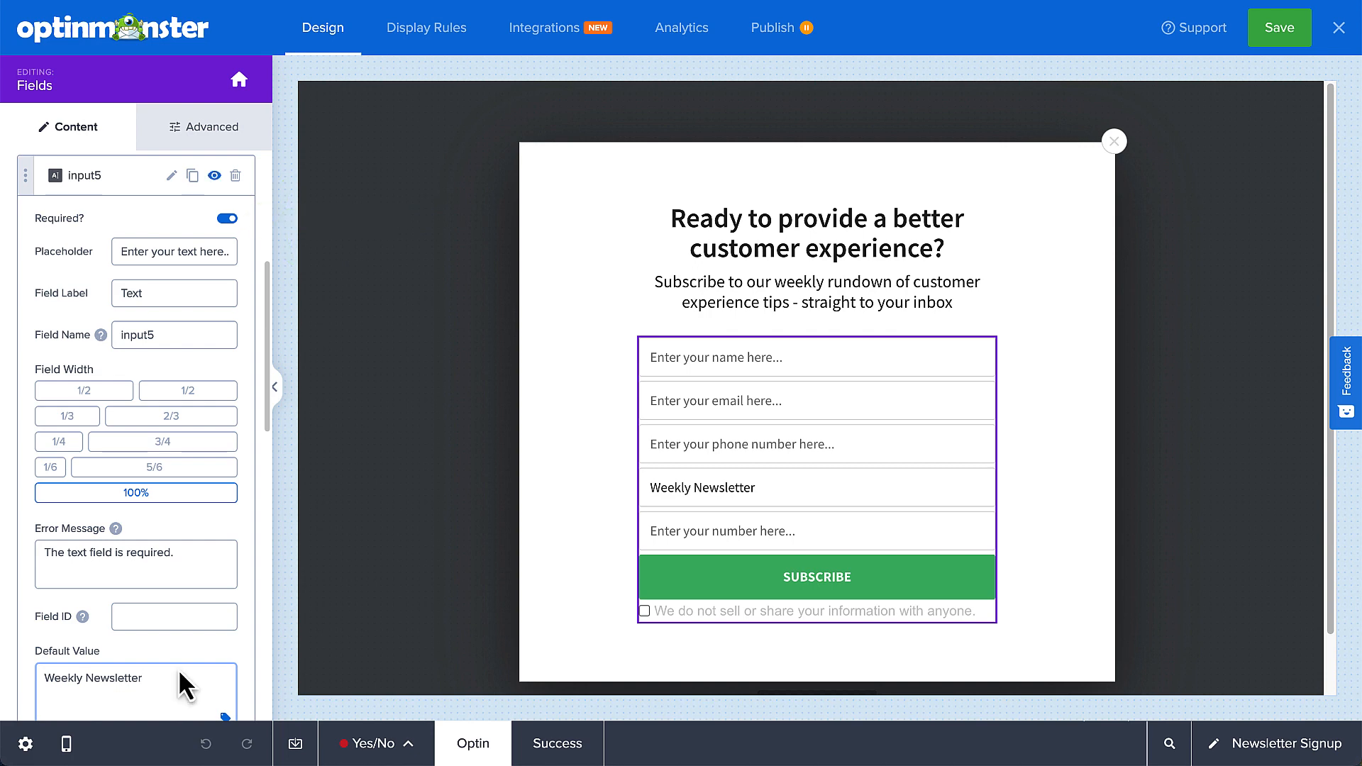
pyautogui.click(214, 178)
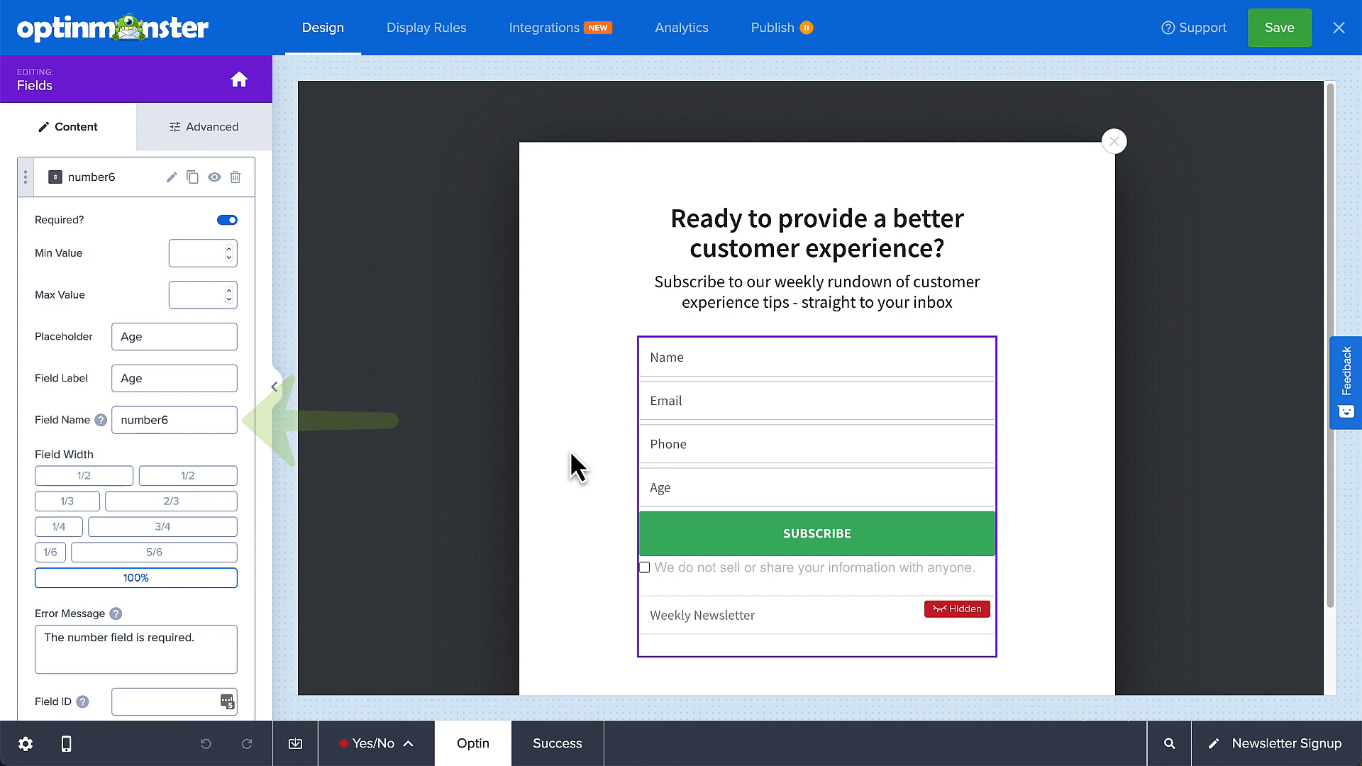
# Step: Set the field name of the Age number field to AGE
pyautogui.doubleClick(206, 422)
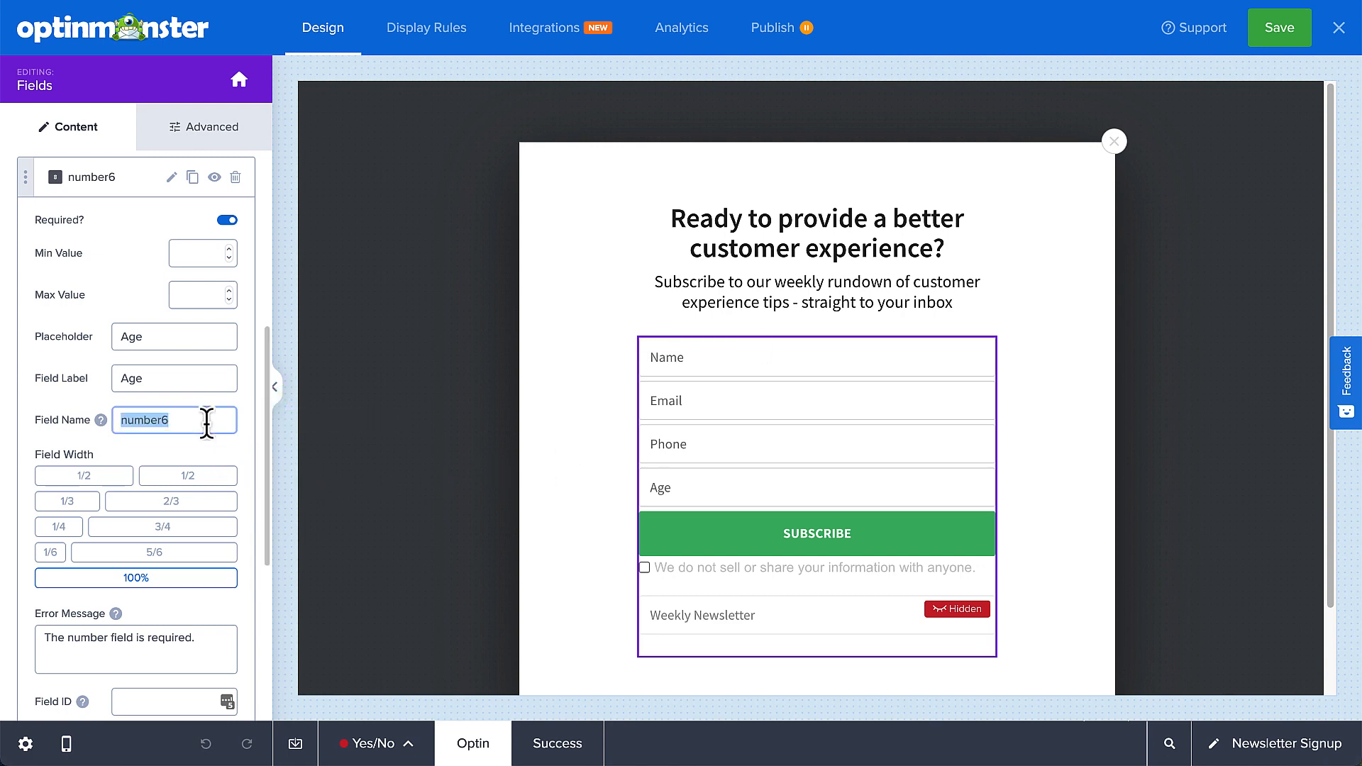
pyautogui.write('AGE')
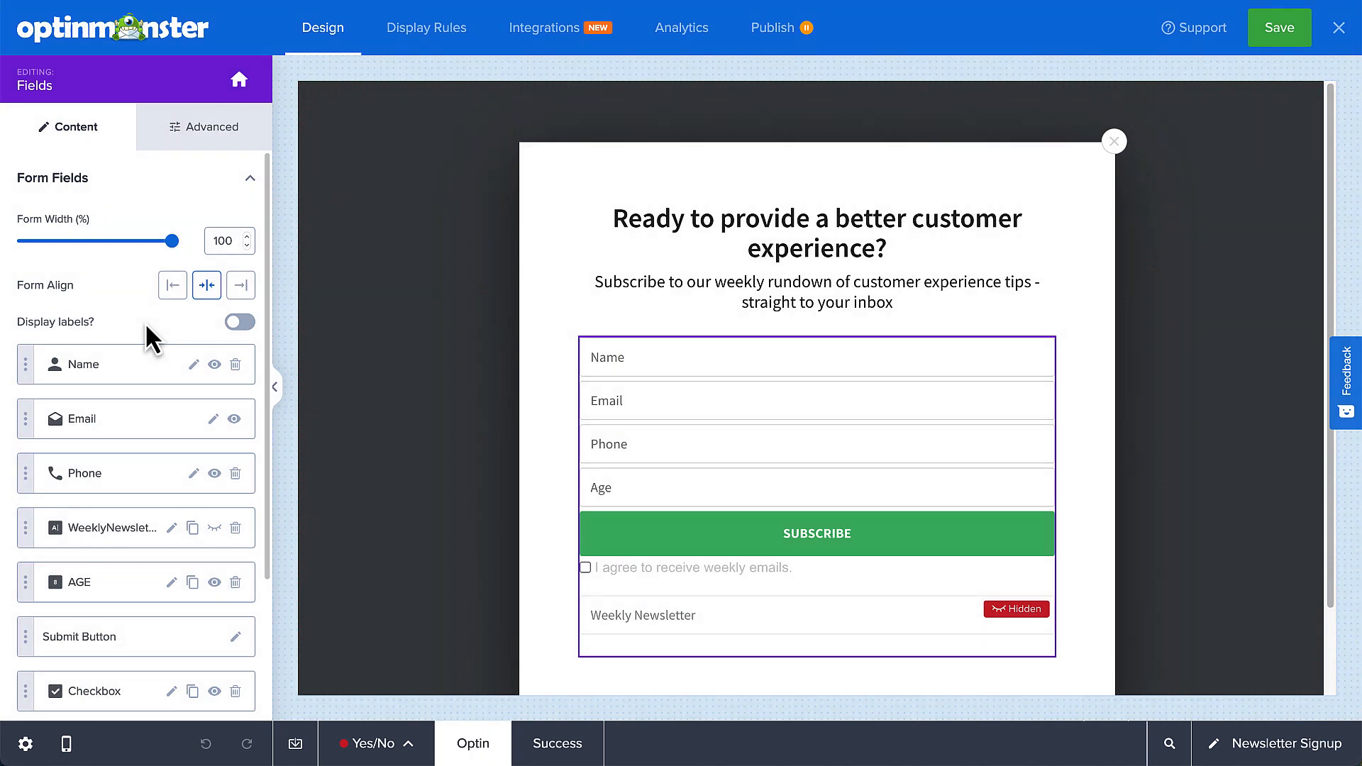
# Step: Set the Name and Email fields to 1/2 width so they share one row
pyautogui.click(137, 359)
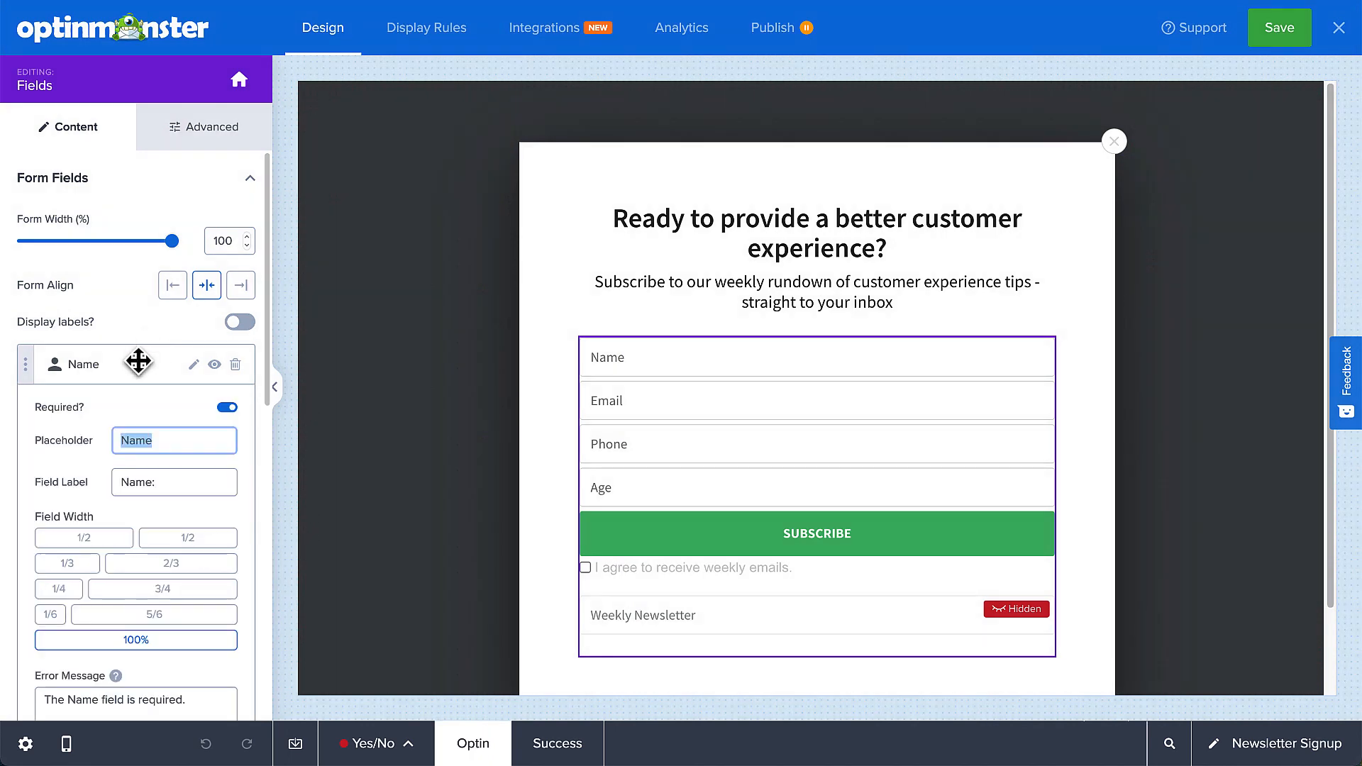
pyautogui.click(95, 541)
pyautogui.click(135, 369)
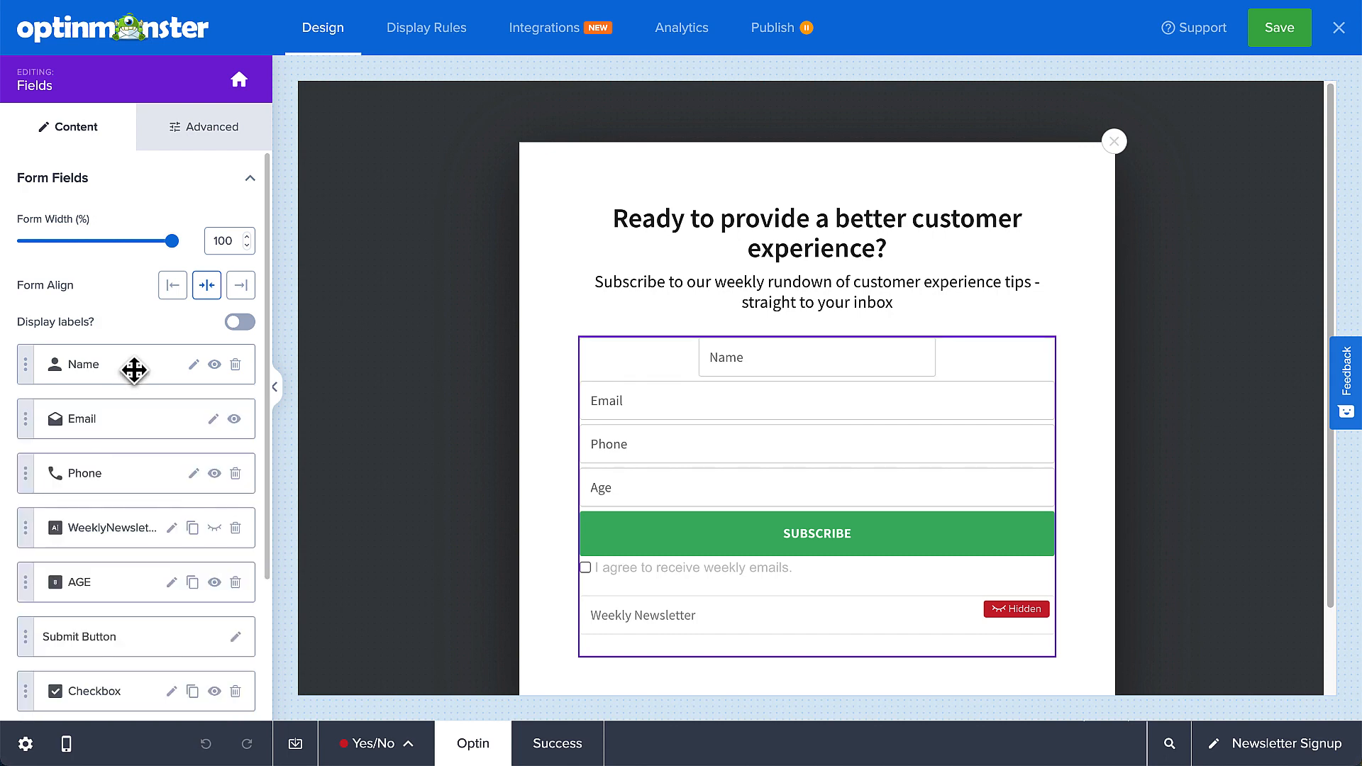
pyautogui.click(130, 417)
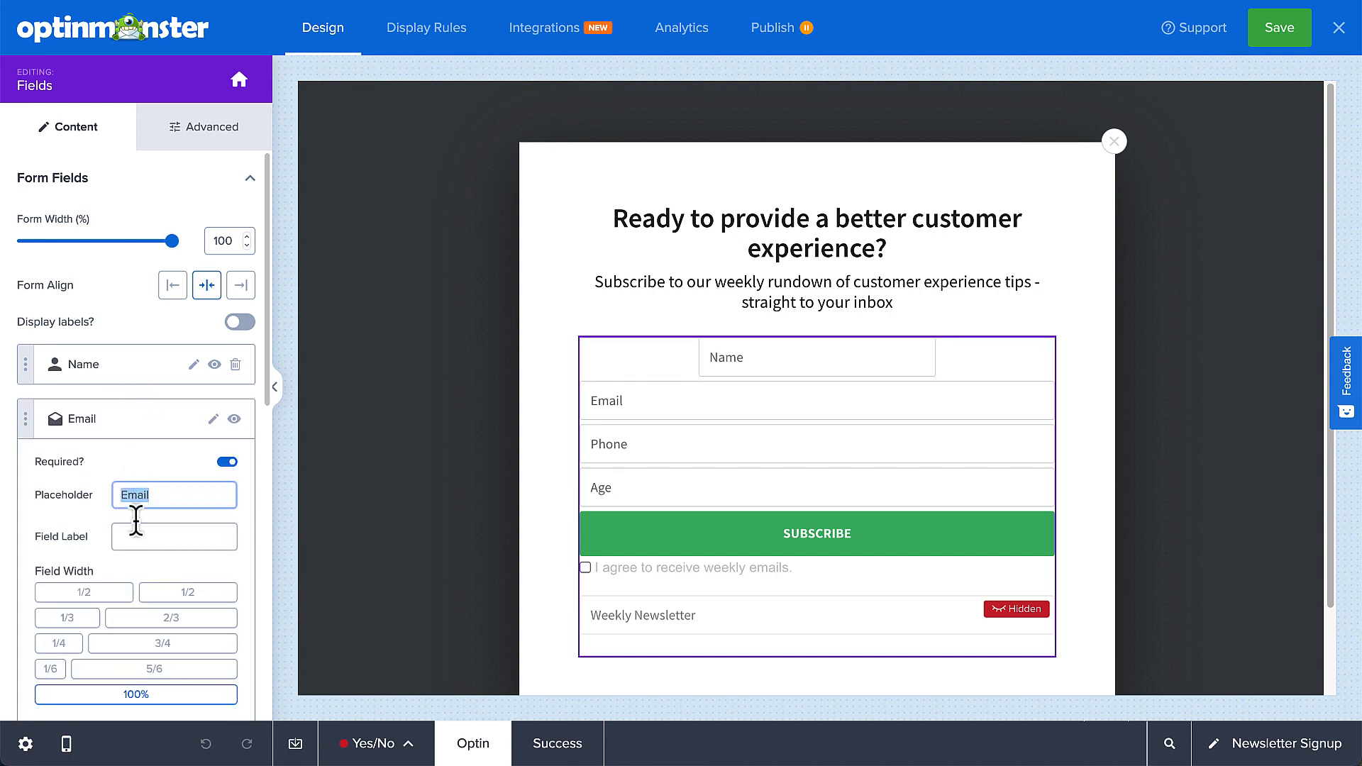
pyautogui.click(118, 593)
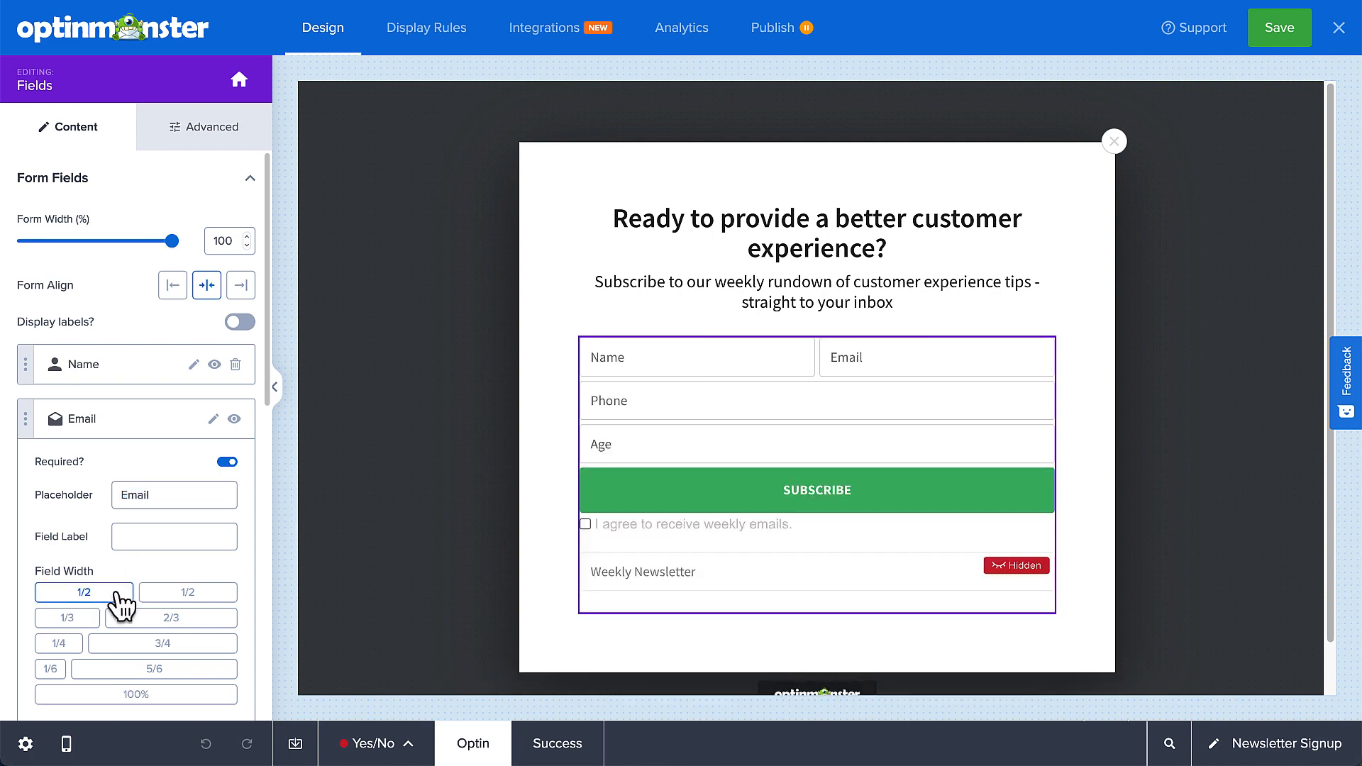
pyautogui.click(142, 425)
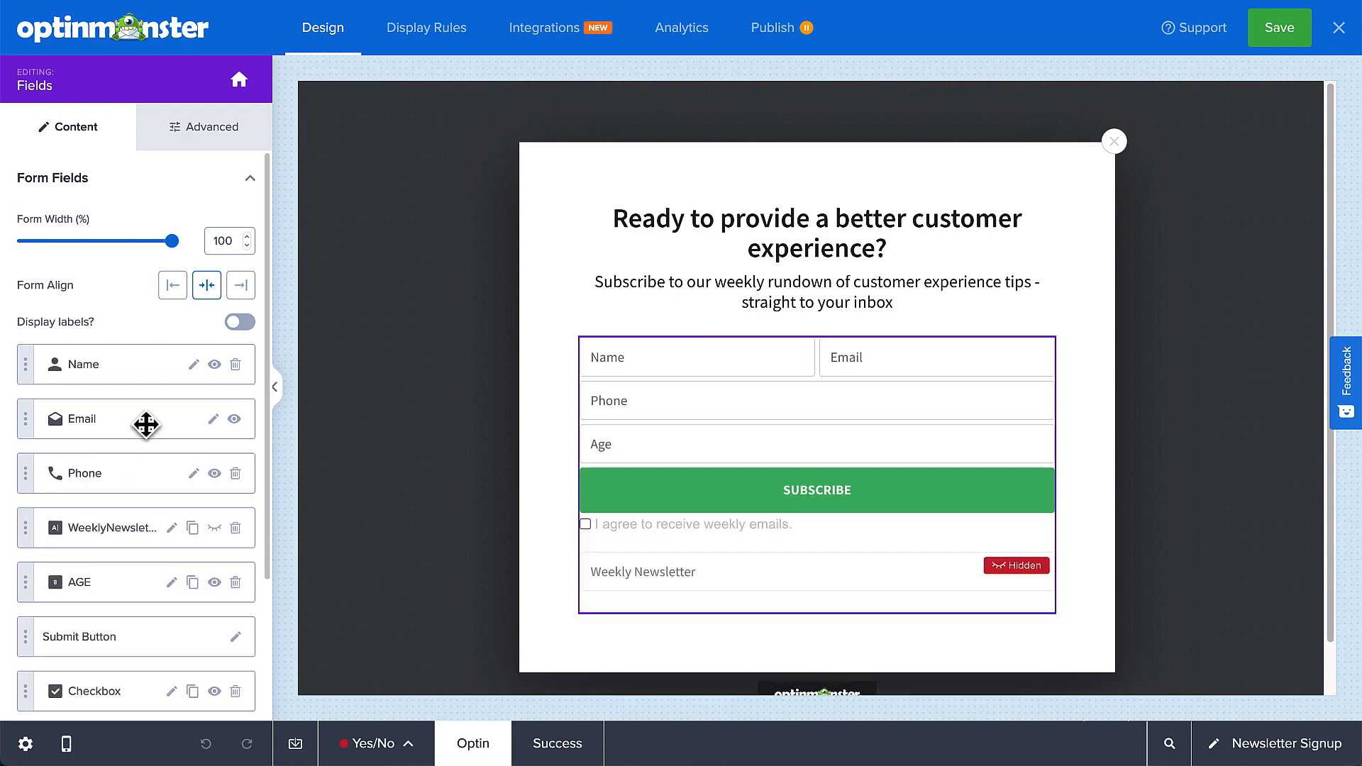
# Step: Set the Phone field's width to 5/6 and the AGE field's width to 1/6
pyautogui.click(137, 473)
pyautogui.click(149, 569)
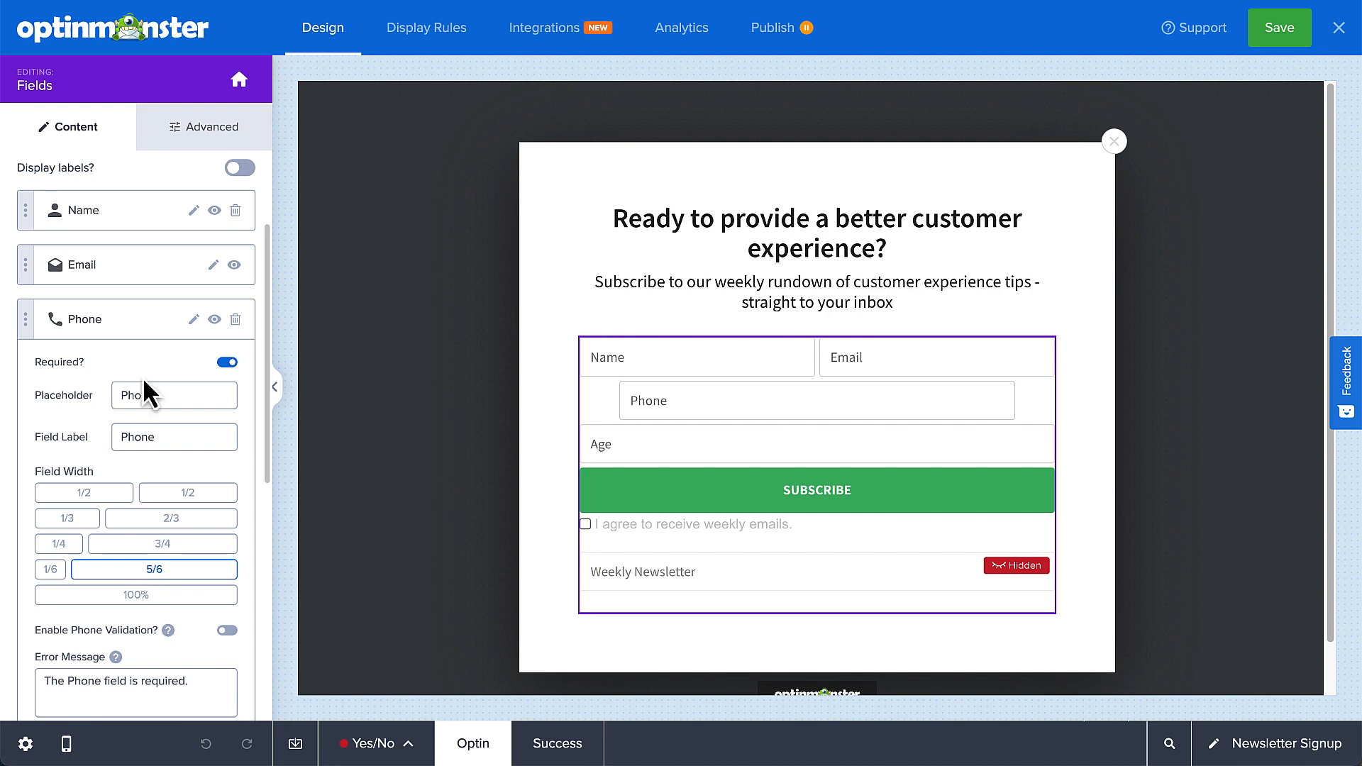
pyautogui.click(146, 325)
pyautogui.click(130, 424)
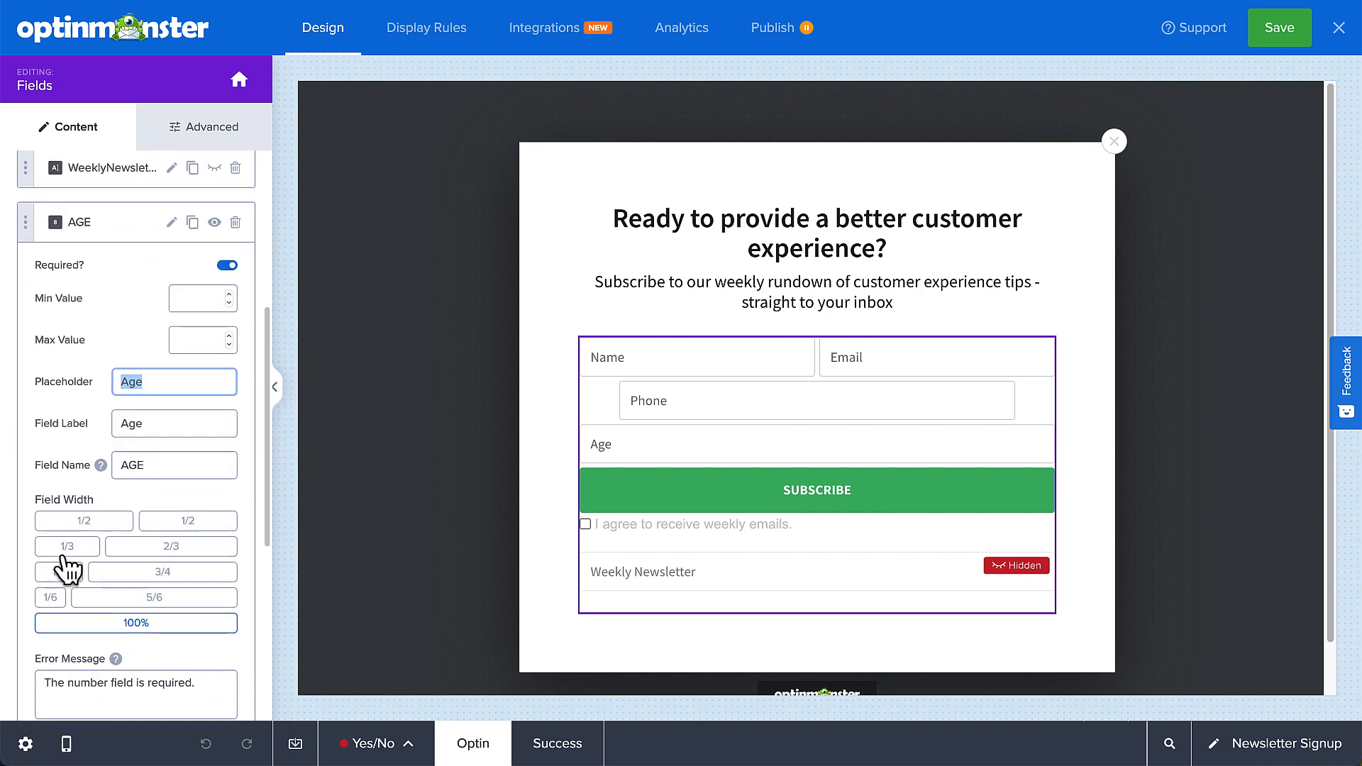
pyautogui.click(50, 597)
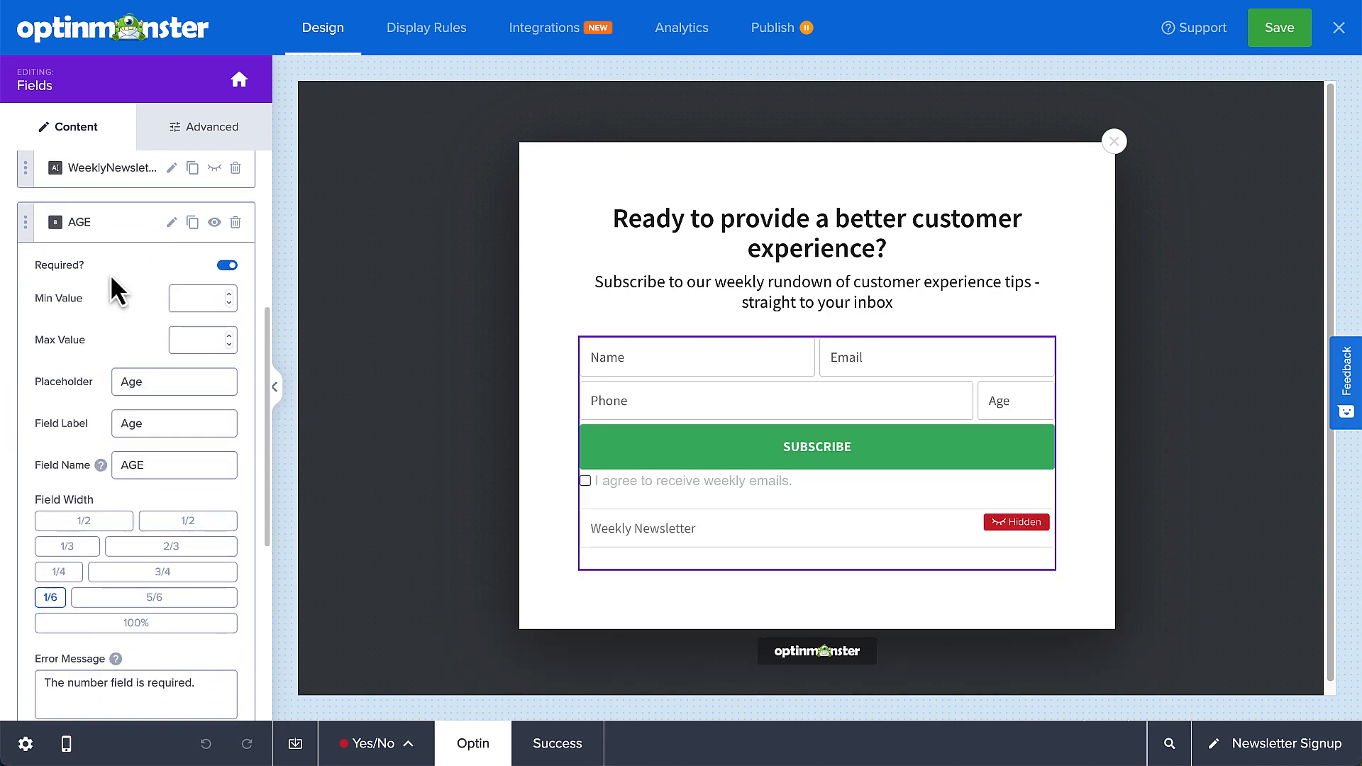
pyautogui.click(122, 233)
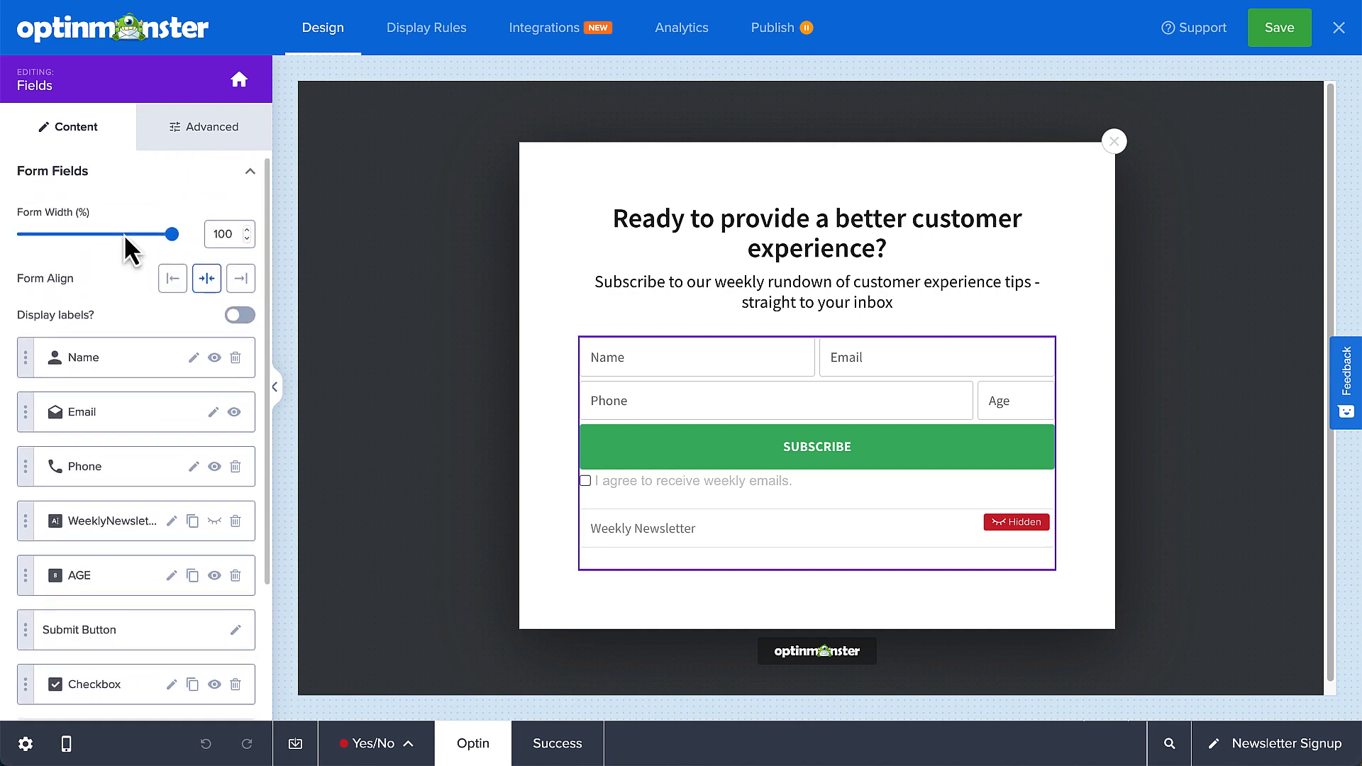
# Step: Set the form width to 90% with centre alignment and turn on the display of field labels
pyautogui.moveTo(176, 234); pyautogui.dragTo(159, 241)
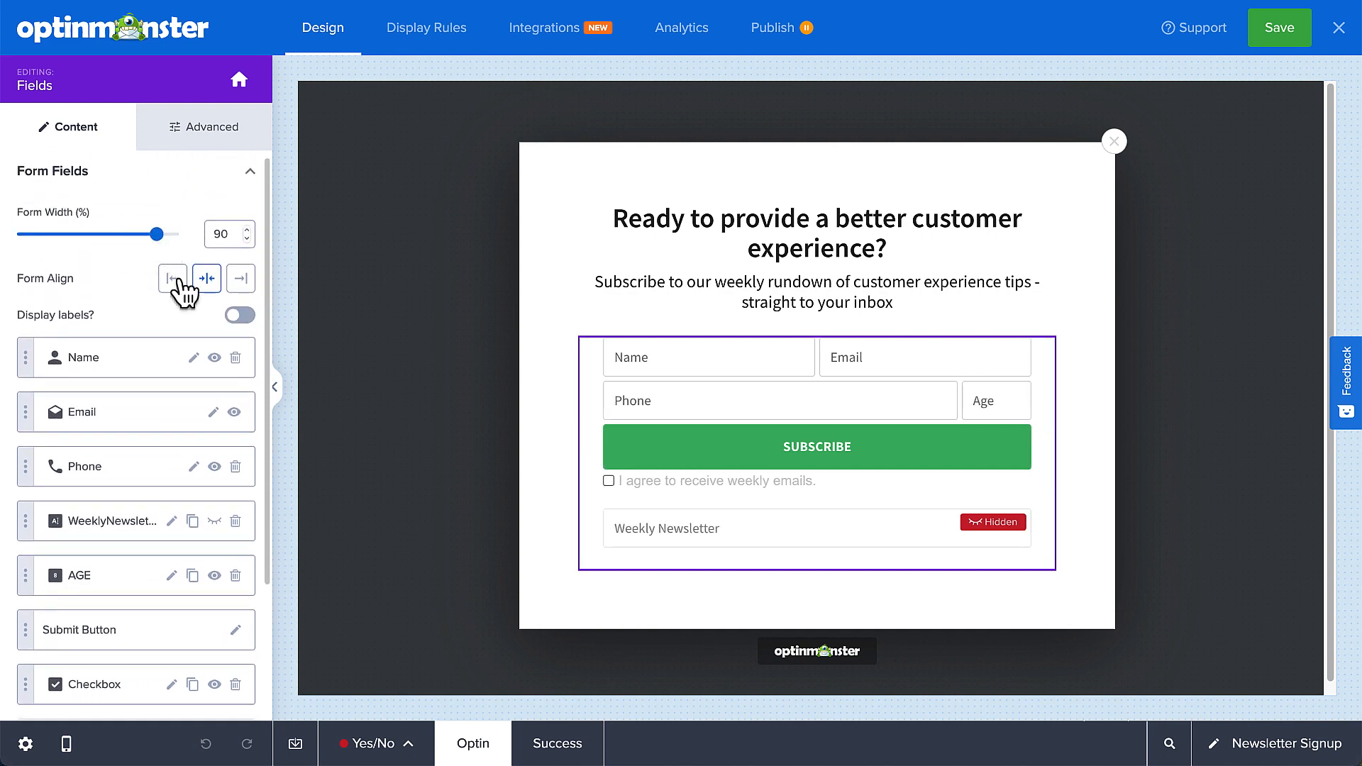
pyautogui.click(174, 281)
pyautogui.click(205, 280)
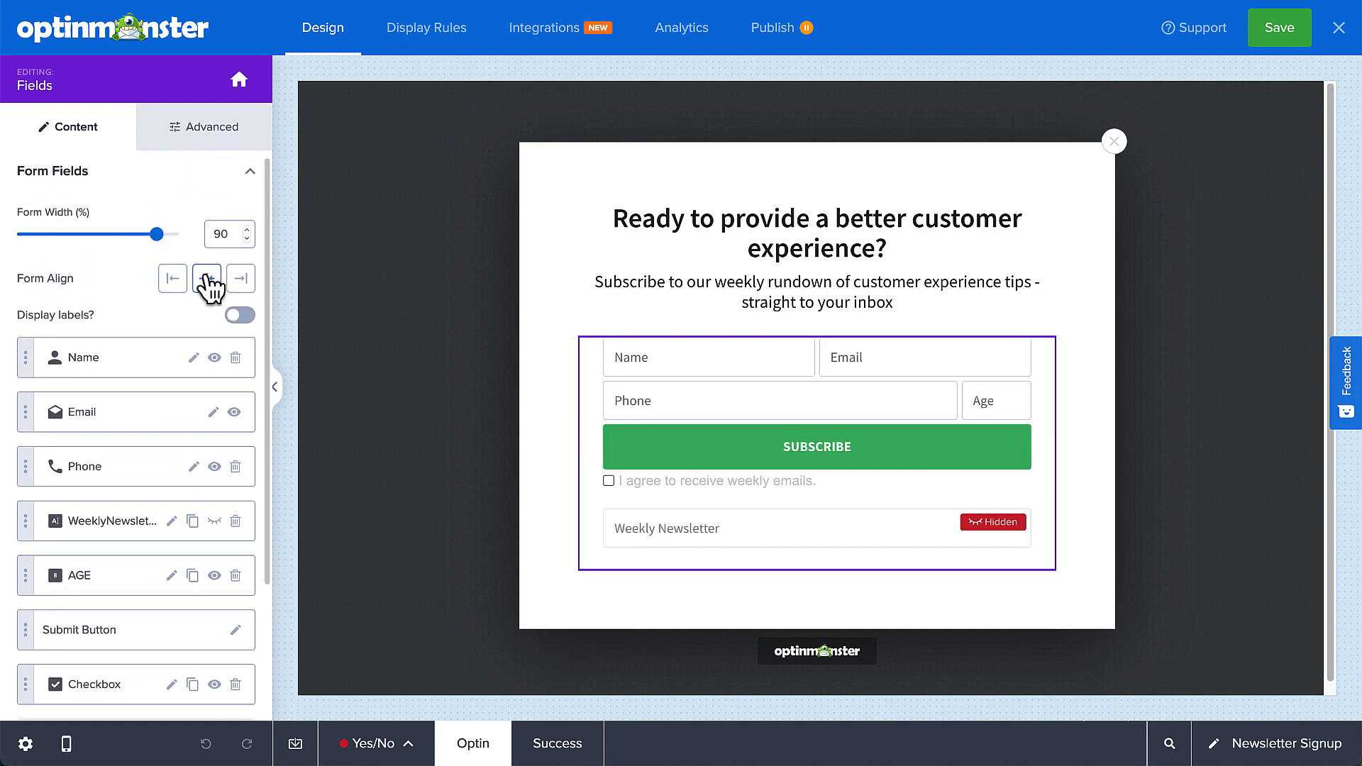
pyautogui.click(241, 315)
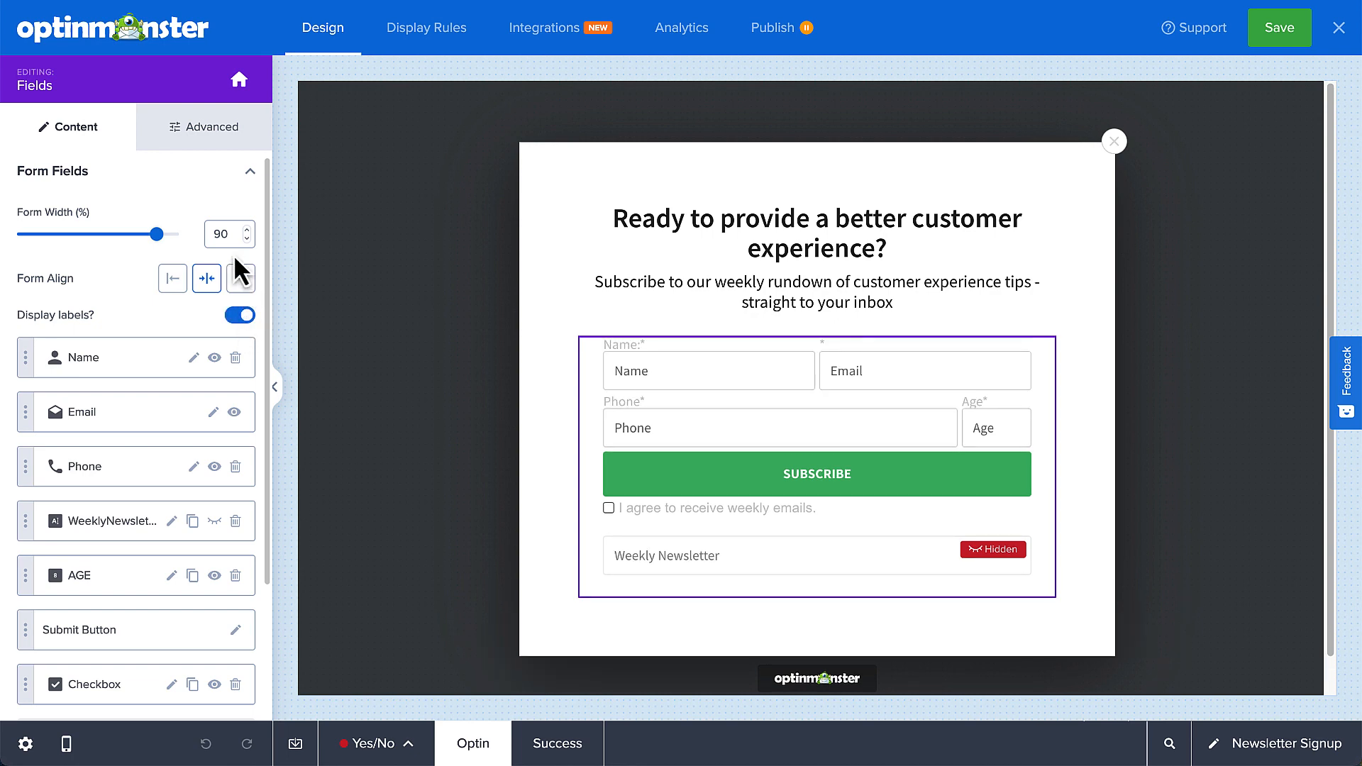
# Step: Set the form fields' vertical spacing to 6 and increase their horizontal spacing in the form field styling
pyautogui.click(210, 140)
pyautogui.click(195, 181)
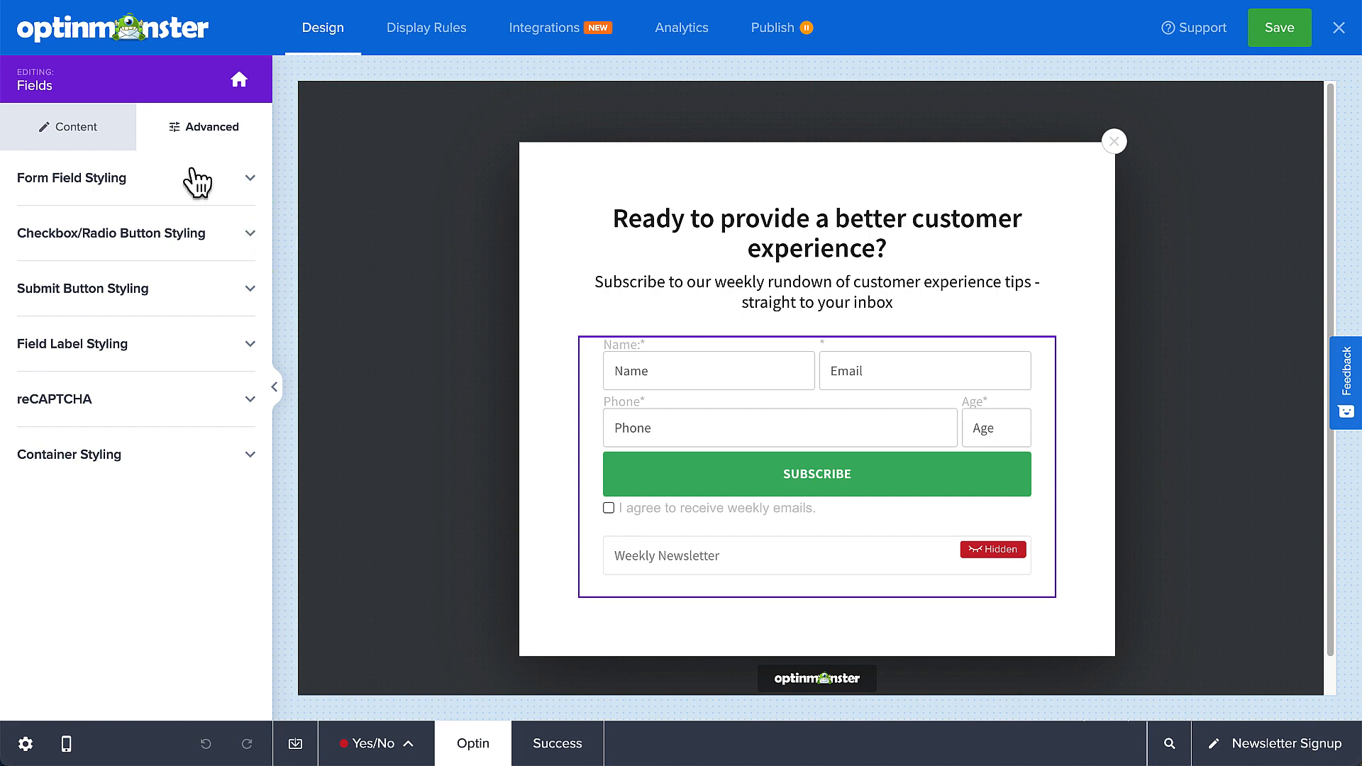
pyautogui.click(193, 183)
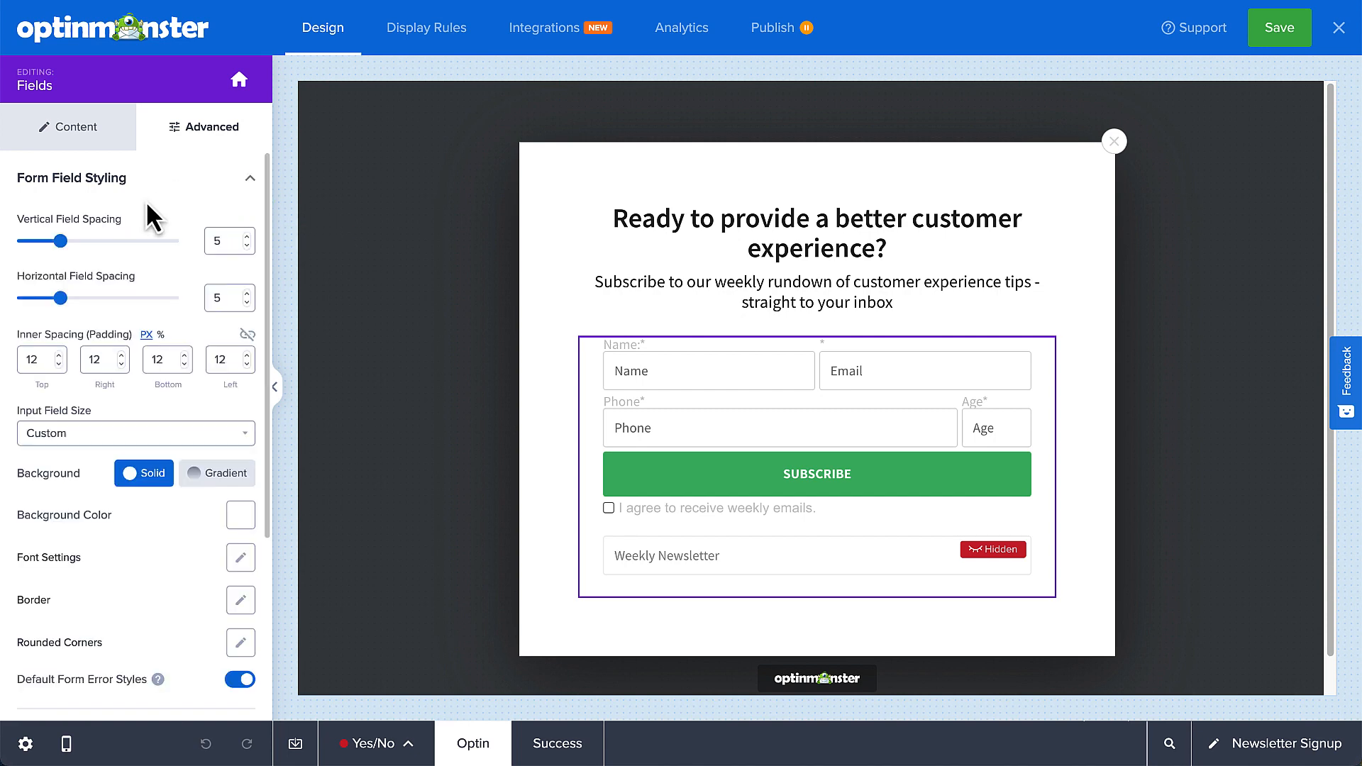
pyautogui.click(71, 242)
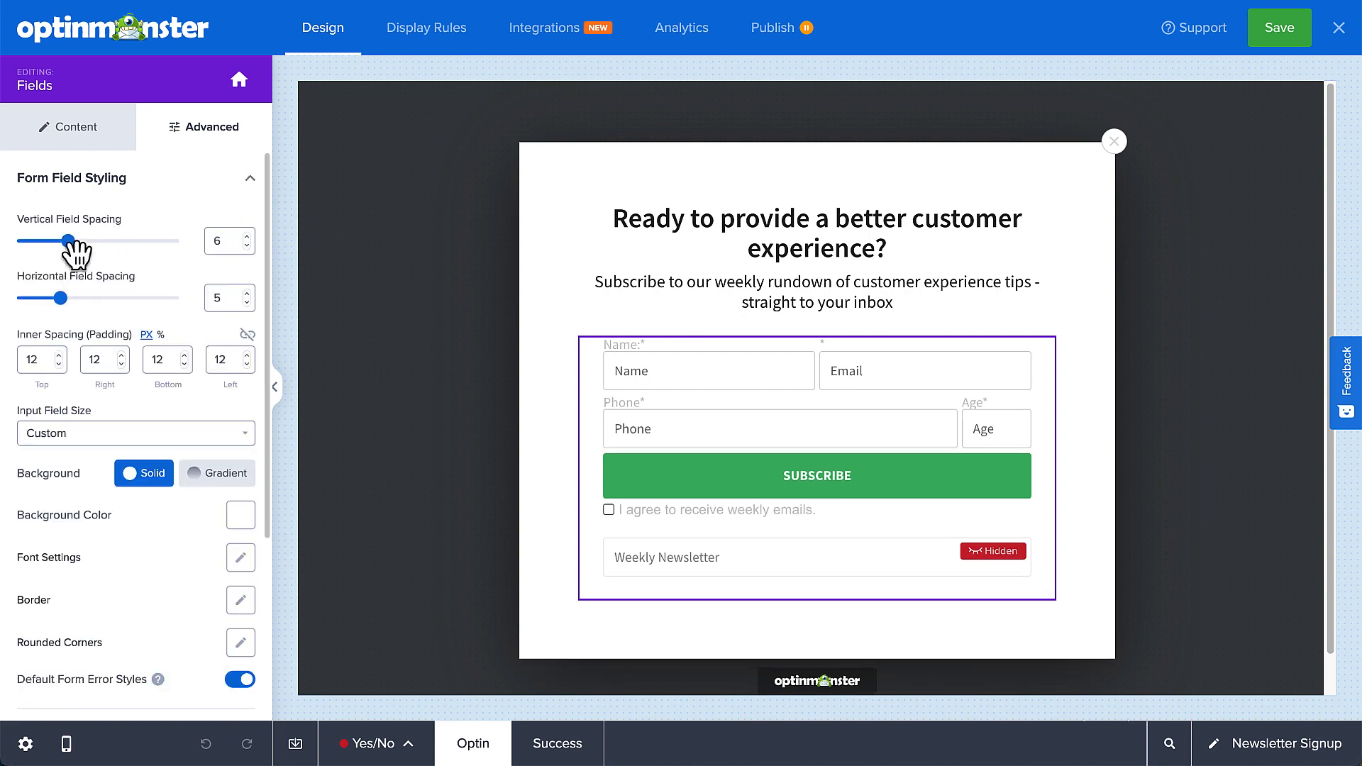
pyautogui.moveTo(61, 299); pyautogui.dragTo(75, 299)
# Step: View the campaign's integration field mapping and search the available marketing integrations for "Mail"
pyautogui.click(533, 32)
pyautogui.scroll(-4, 552, 118)
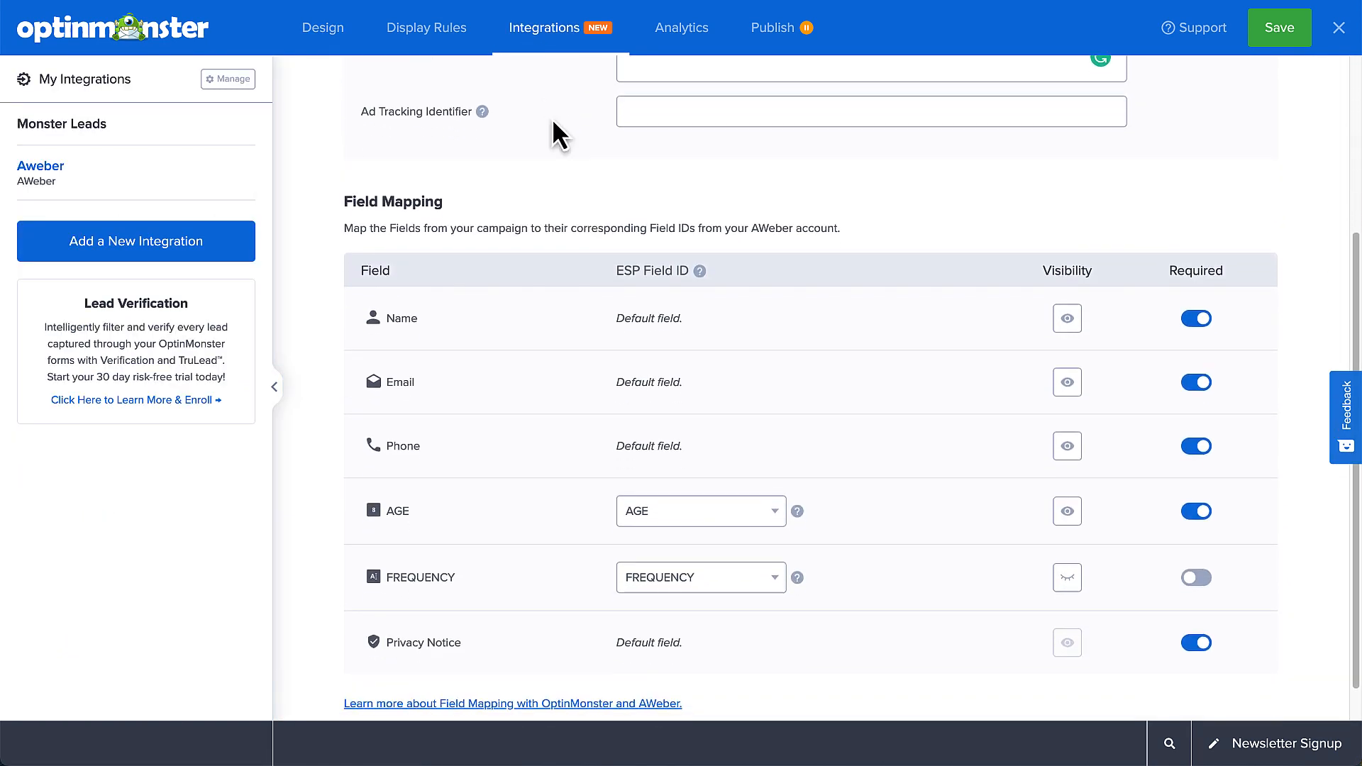
pyautogui.click(568, 213)
pyautogui.write('Mai')
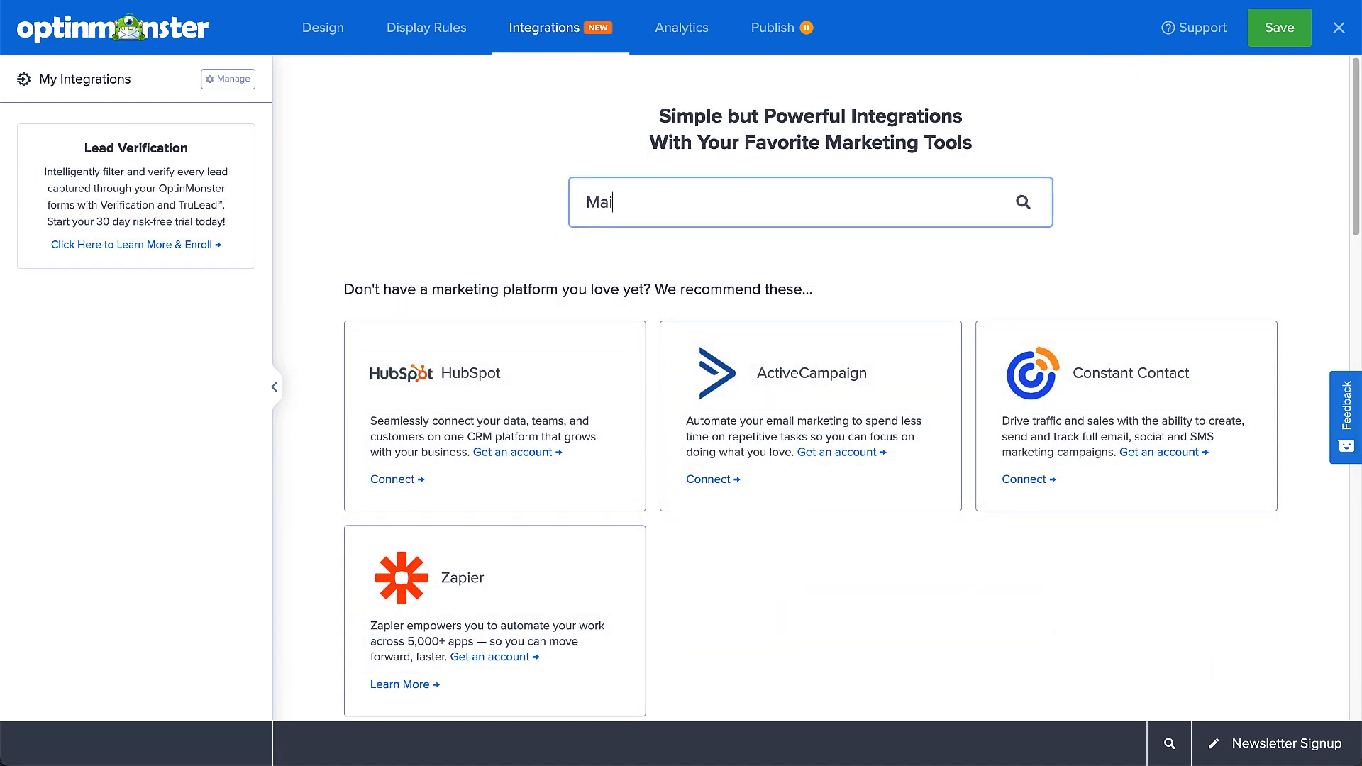
pyautogui.write('l')
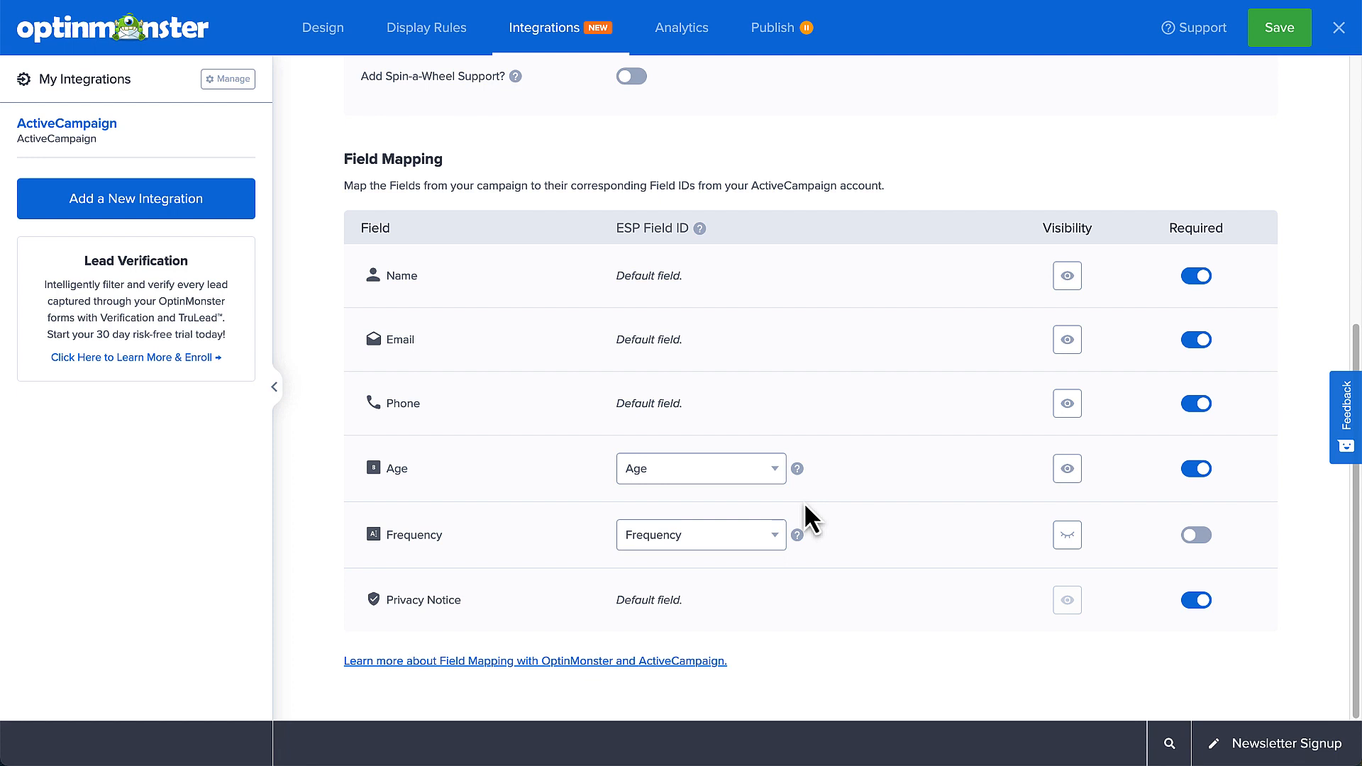
# Step: Map the campaign's Age field to the Age field ID in the ActiveCampaign field mapping
pyautogui.click(775, 479)
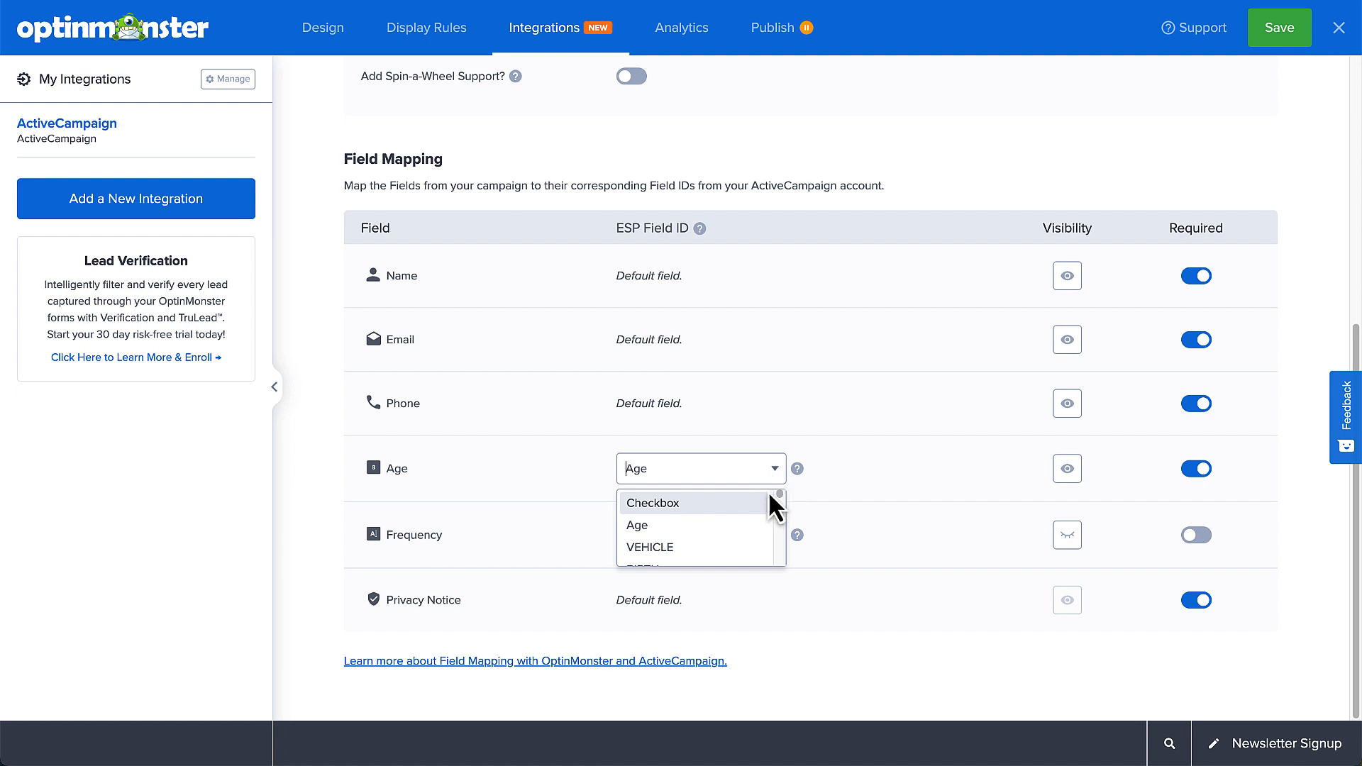
pyautogui.click(750, 525)
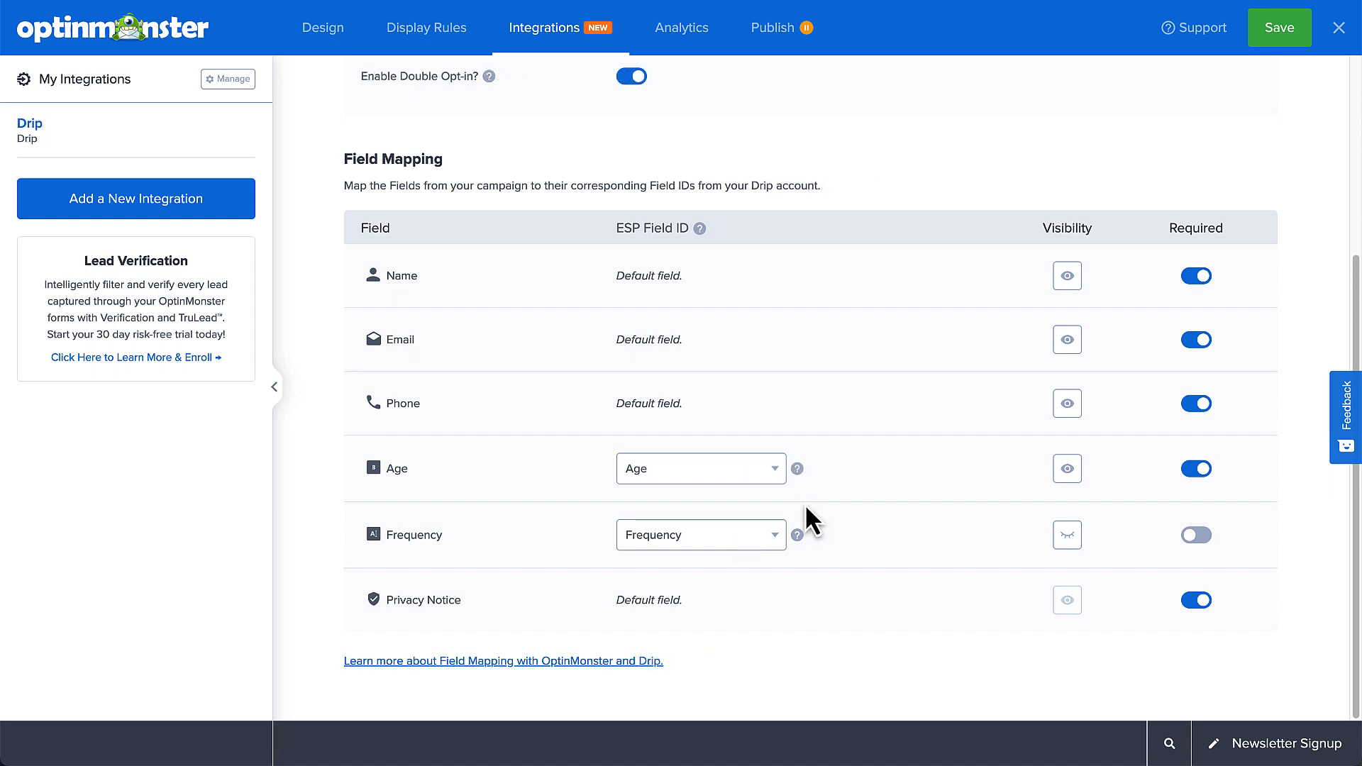
# Step: Edit the ESP field ID of the Age field in the Drip field mapping and set it to AGE
pyautogui.click(774, 471)
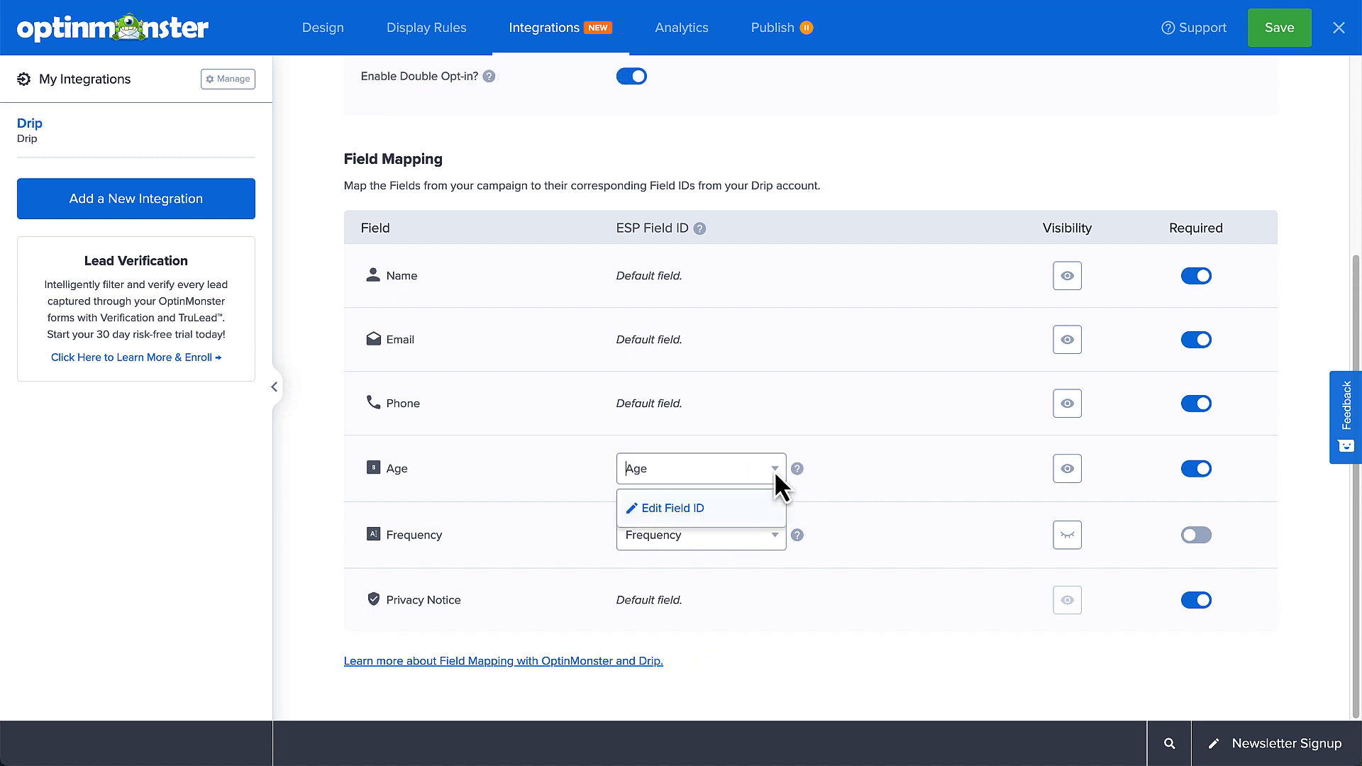
pyautogui.click(755, 510)
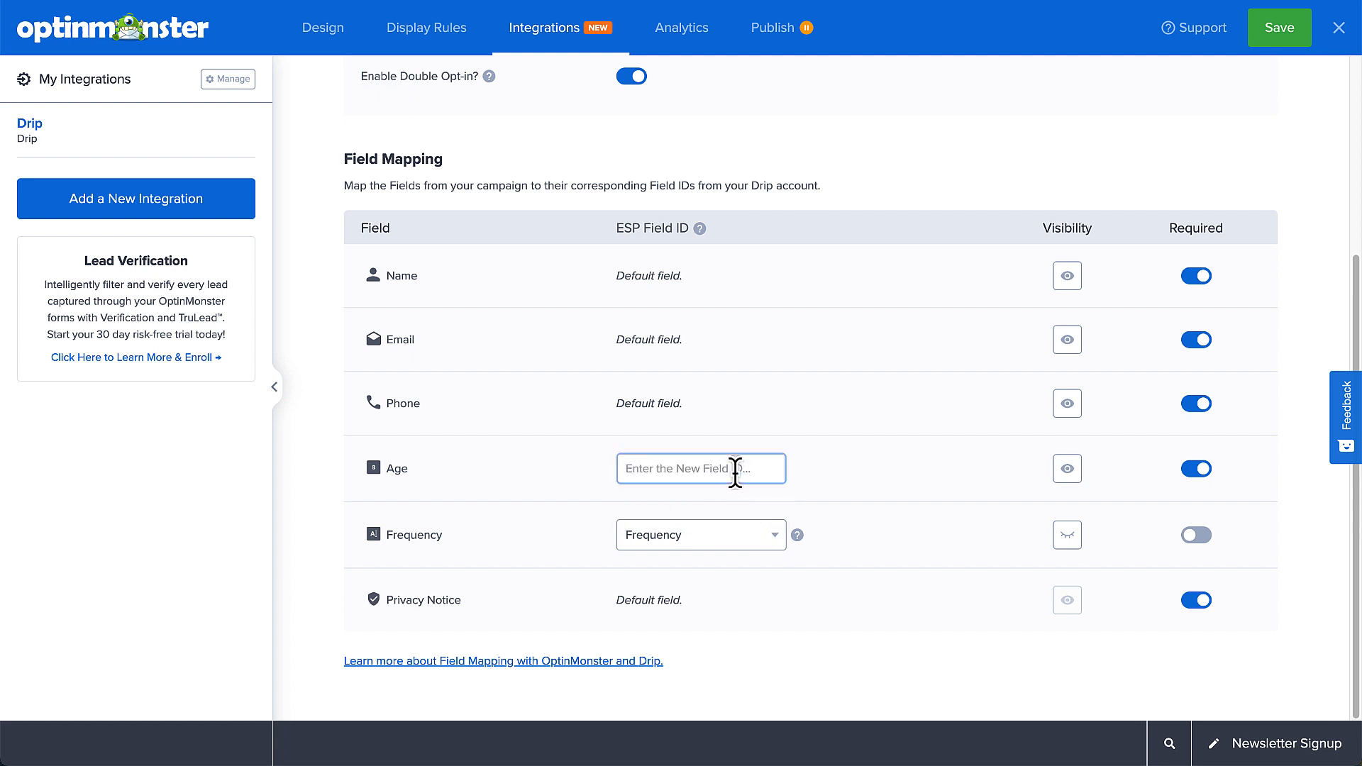
pyautogui.write('AGE')
pyautogui.click(745, 498)
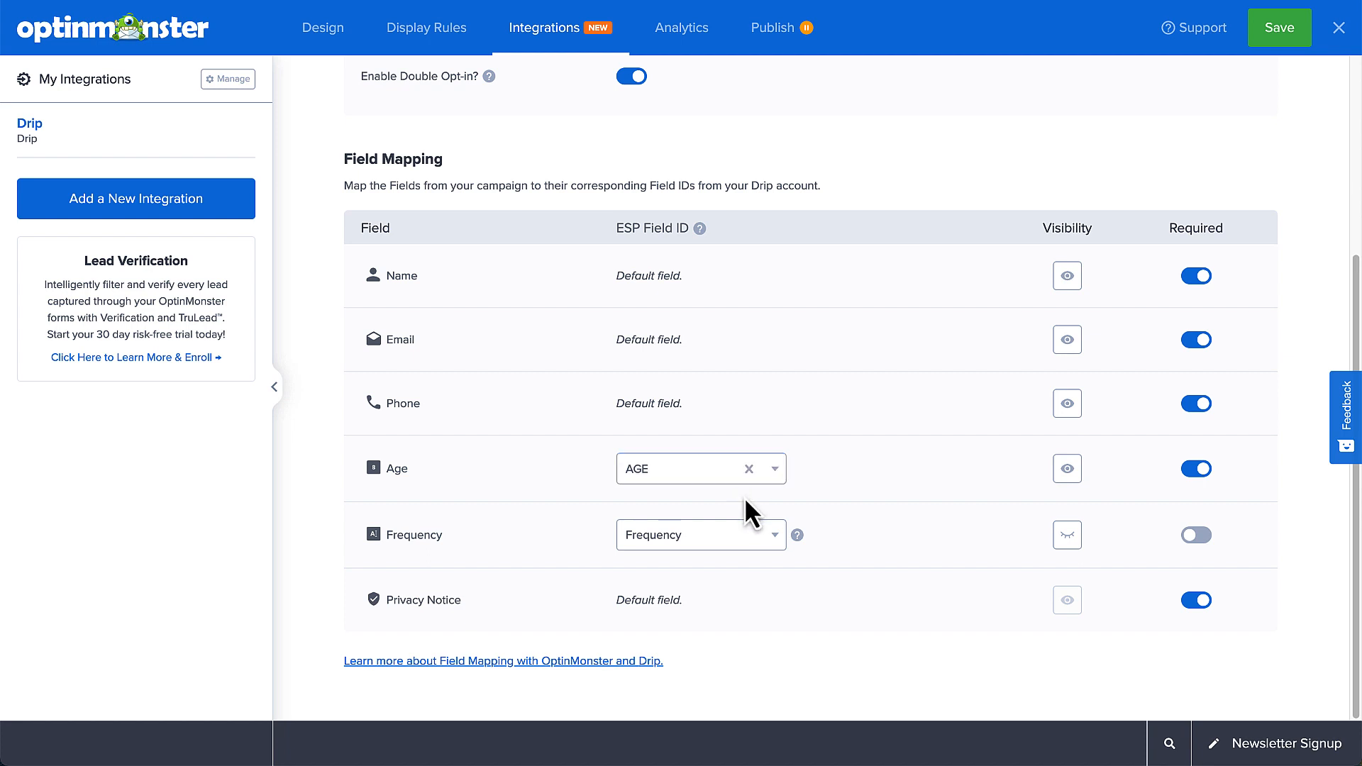